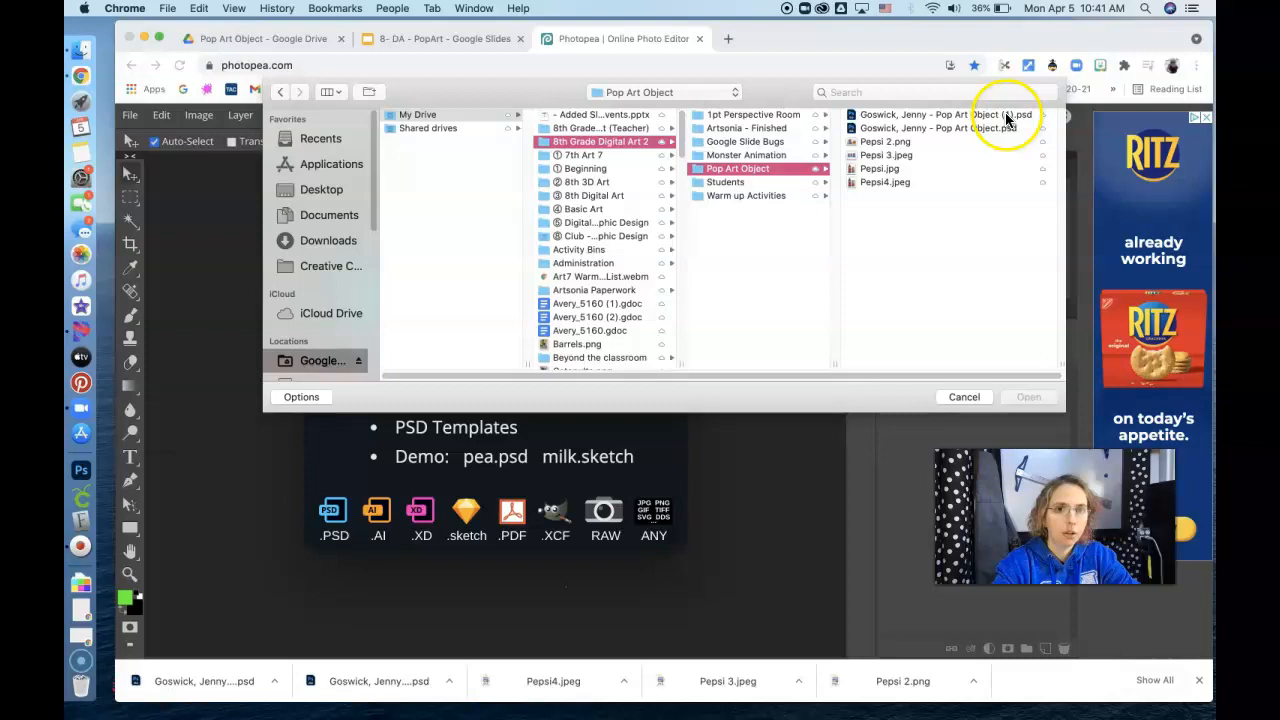
Step: Open the Pop Art Object (1).psd file with the six colour squares
click(1005, 116)
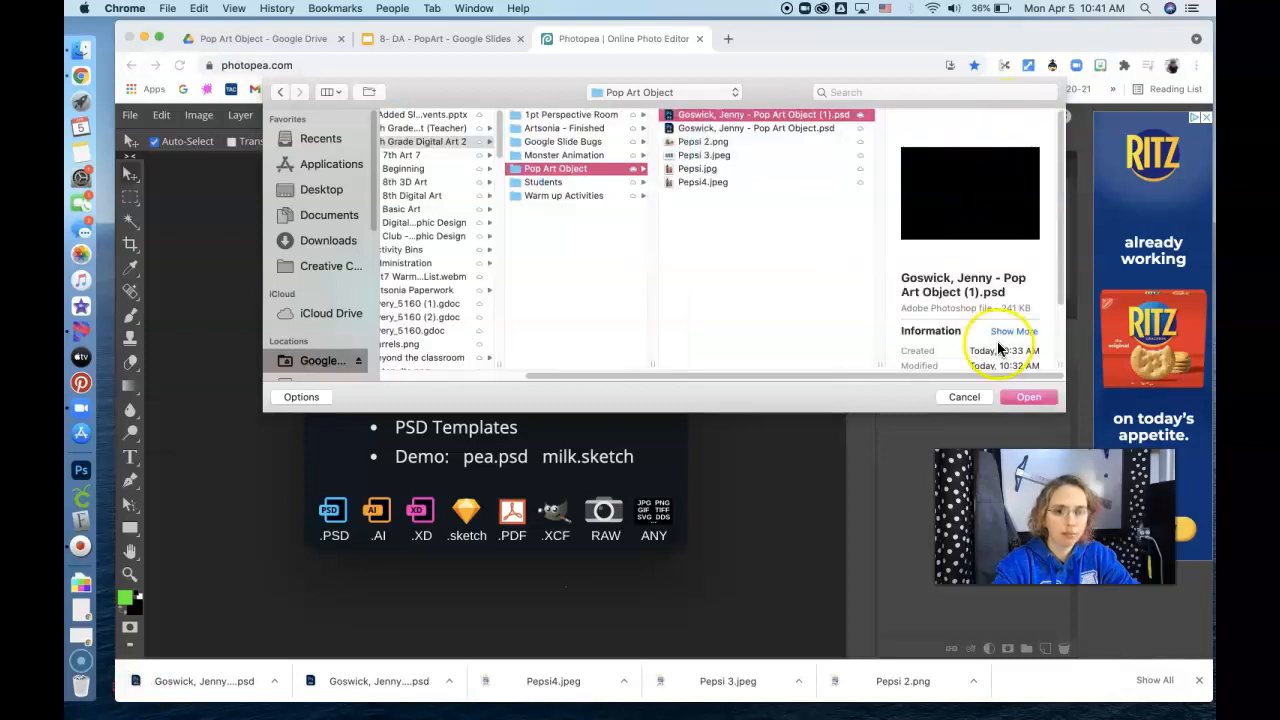
click(1010, 396)
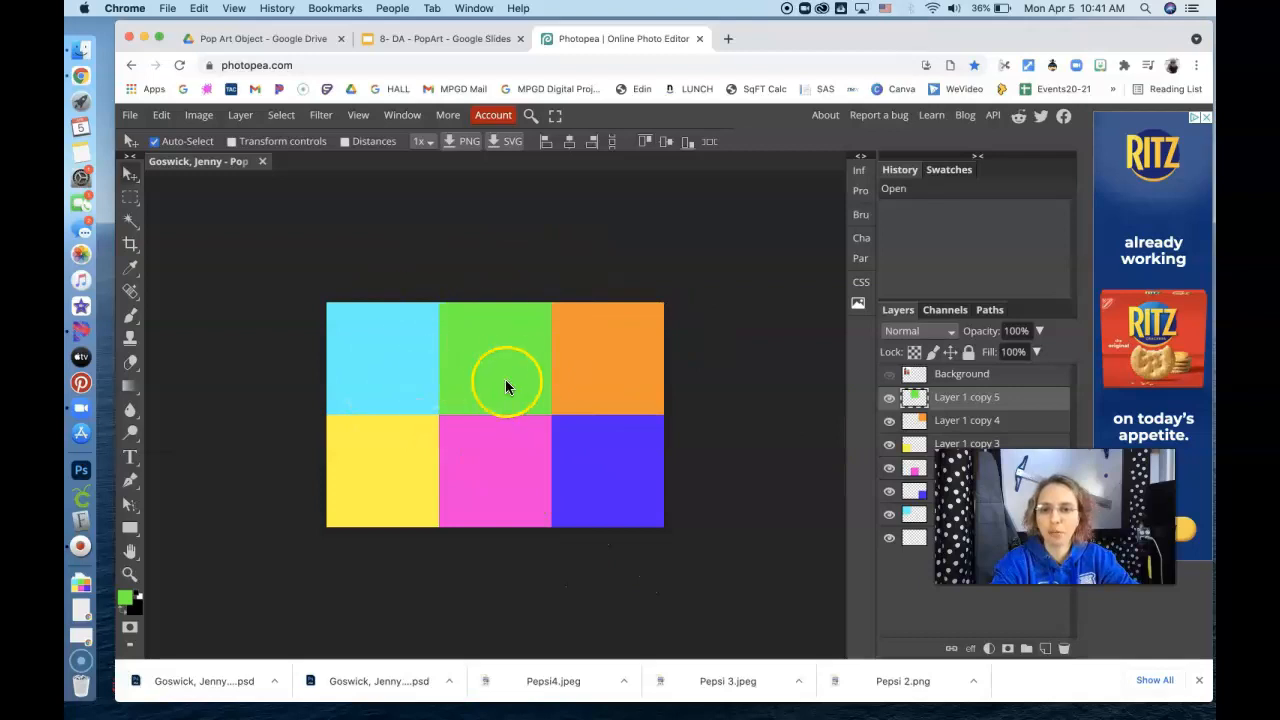
click(129, 573)
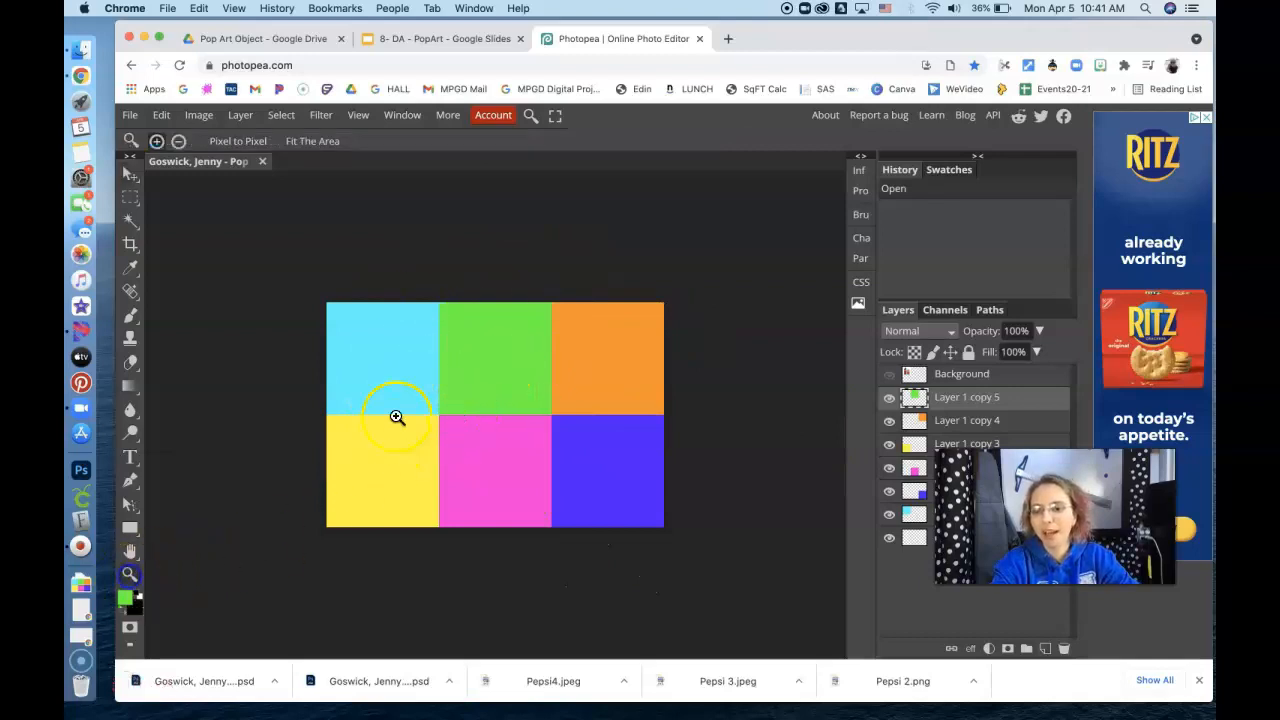
click(453, 407)
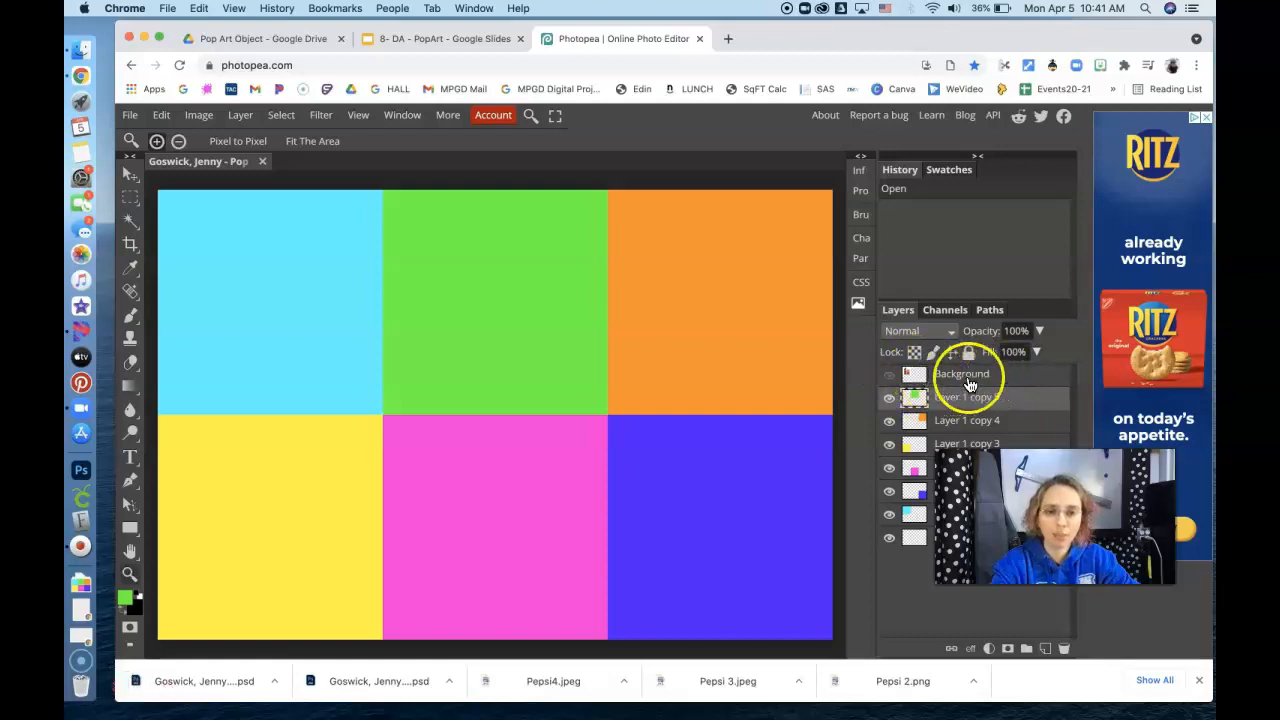
Step: Show the hidden Background layer with the bottle and can, and move its image toward the middle of the colour squares
click(890, 376)
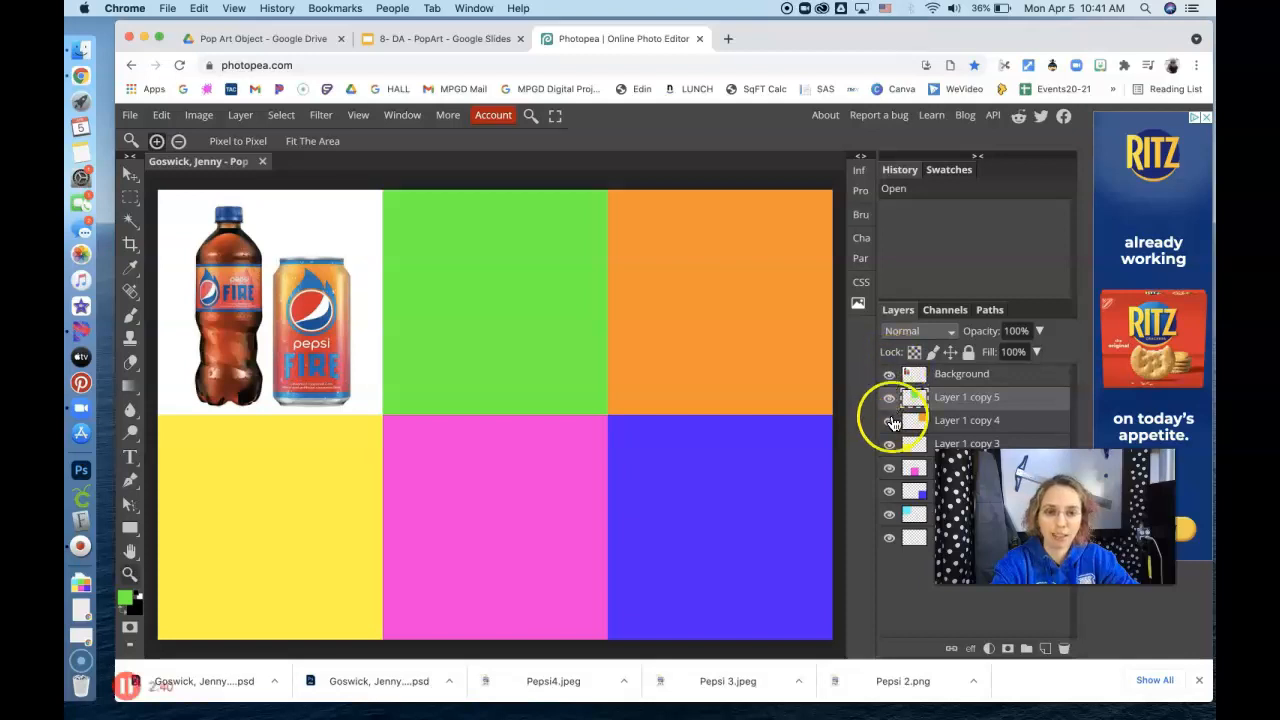
drag(1055, 500, 1068, 93)
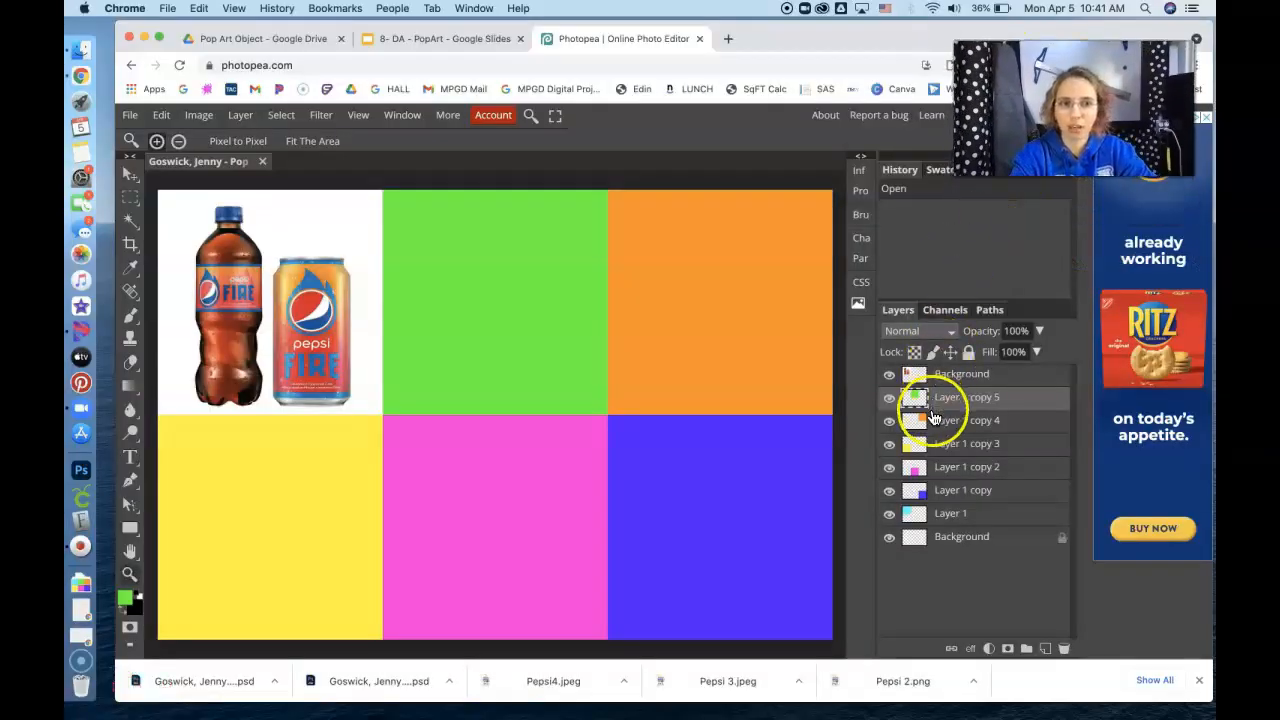
click(281, 312)
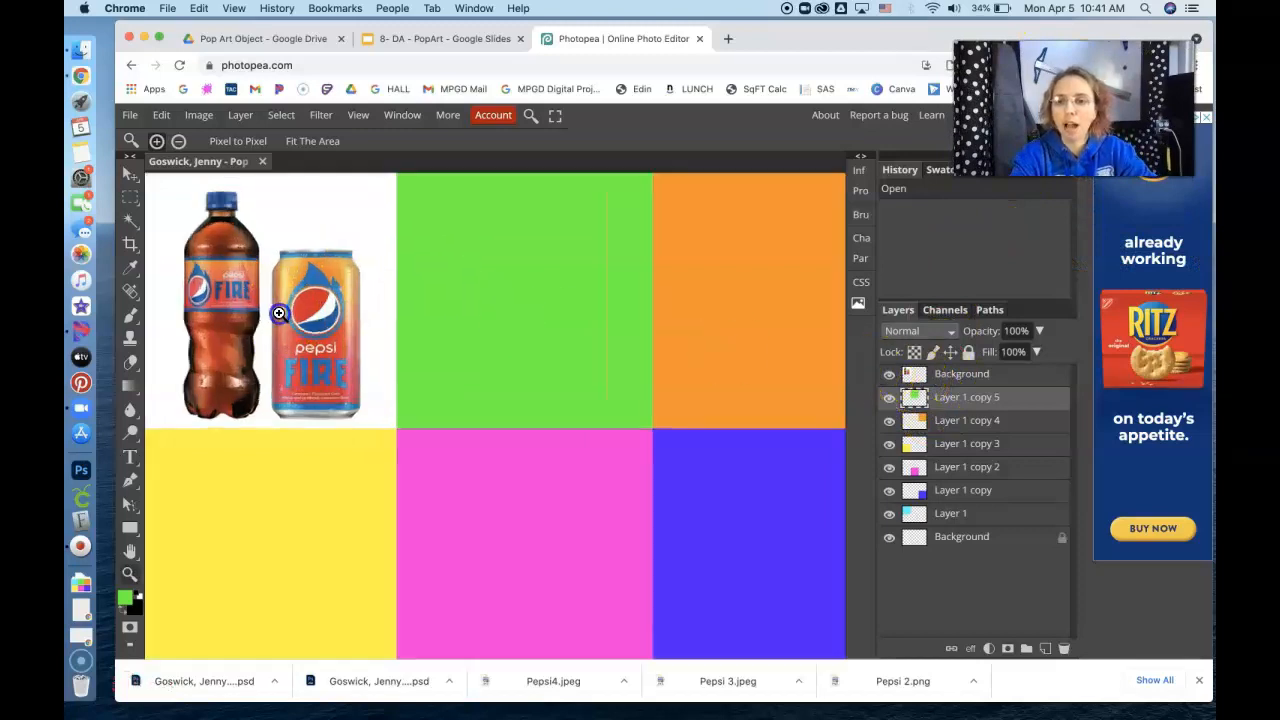
drag(332, 336, 580, 480)
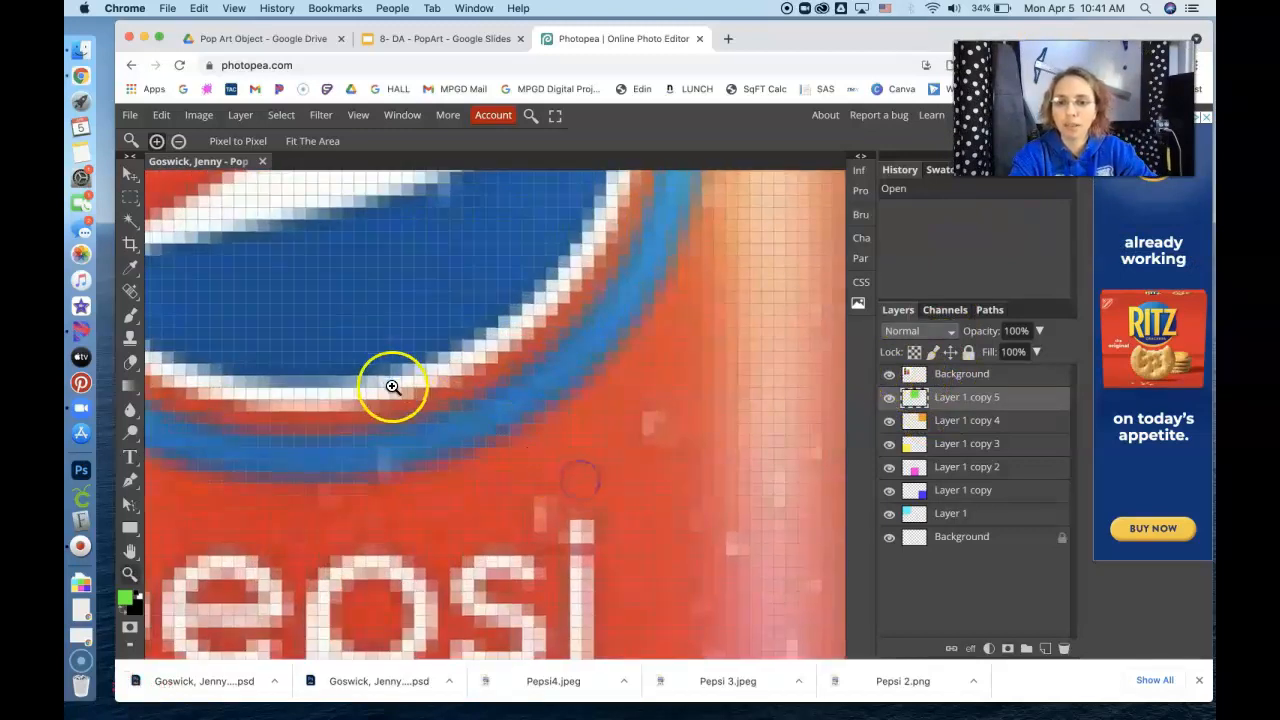
right_click(353, 328)
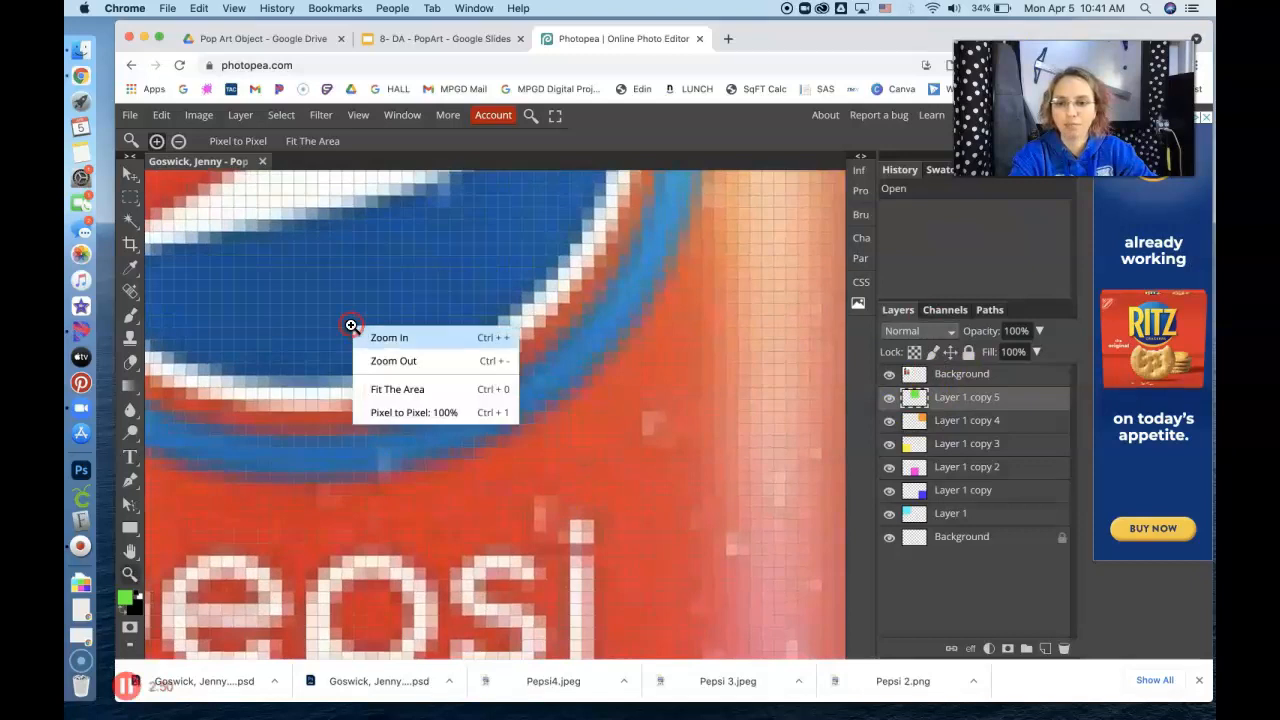
click(410, 392)
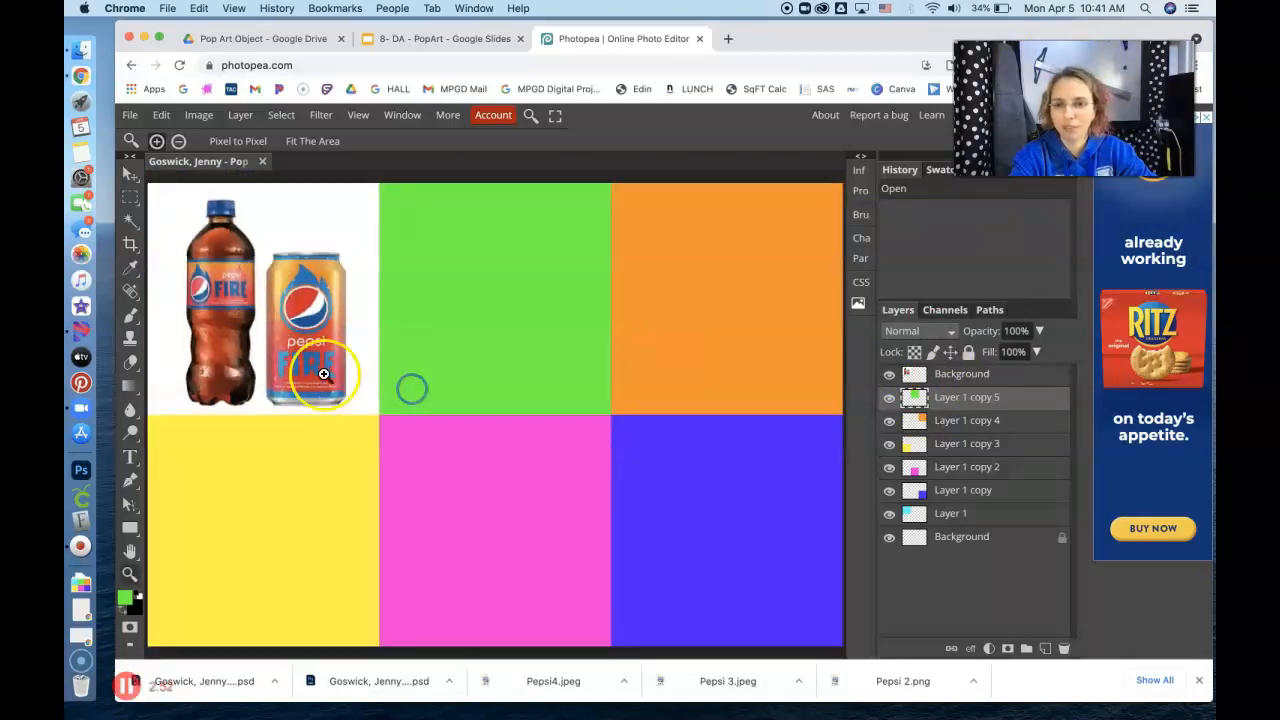
click(268, 296)
click(274, 318)
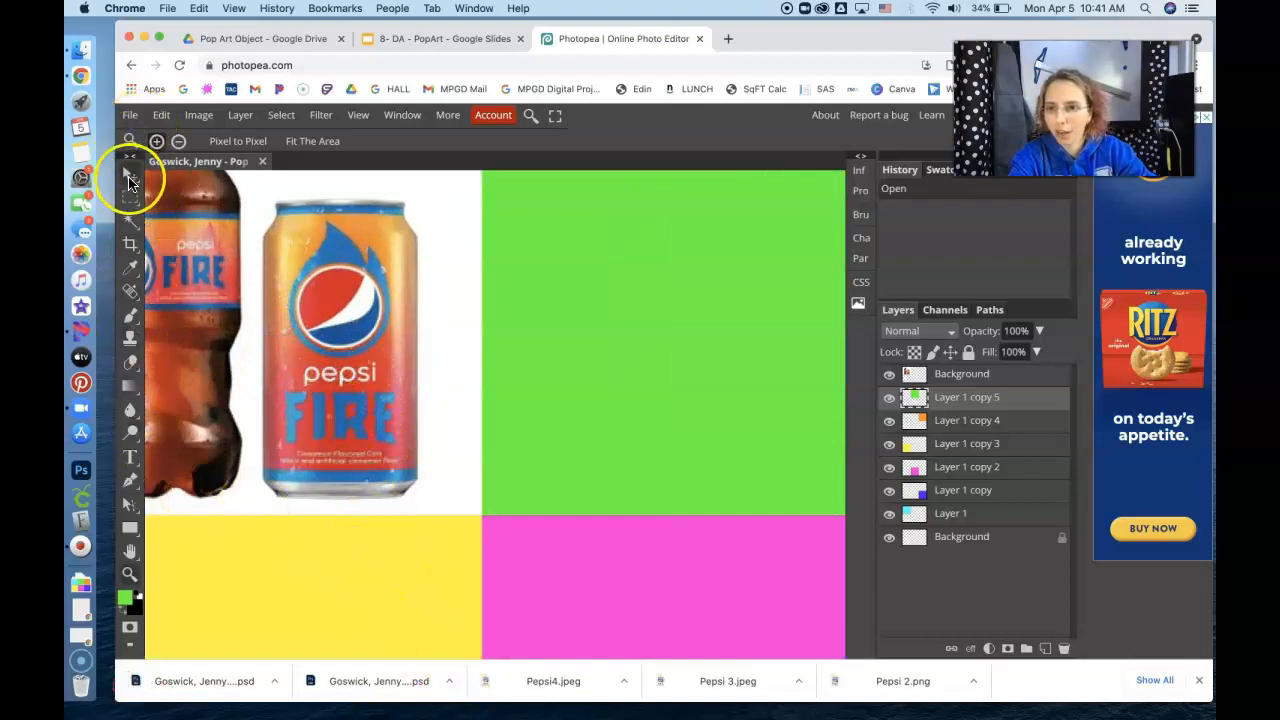
click(130, 174)
drag(237, 337, 500, 458)
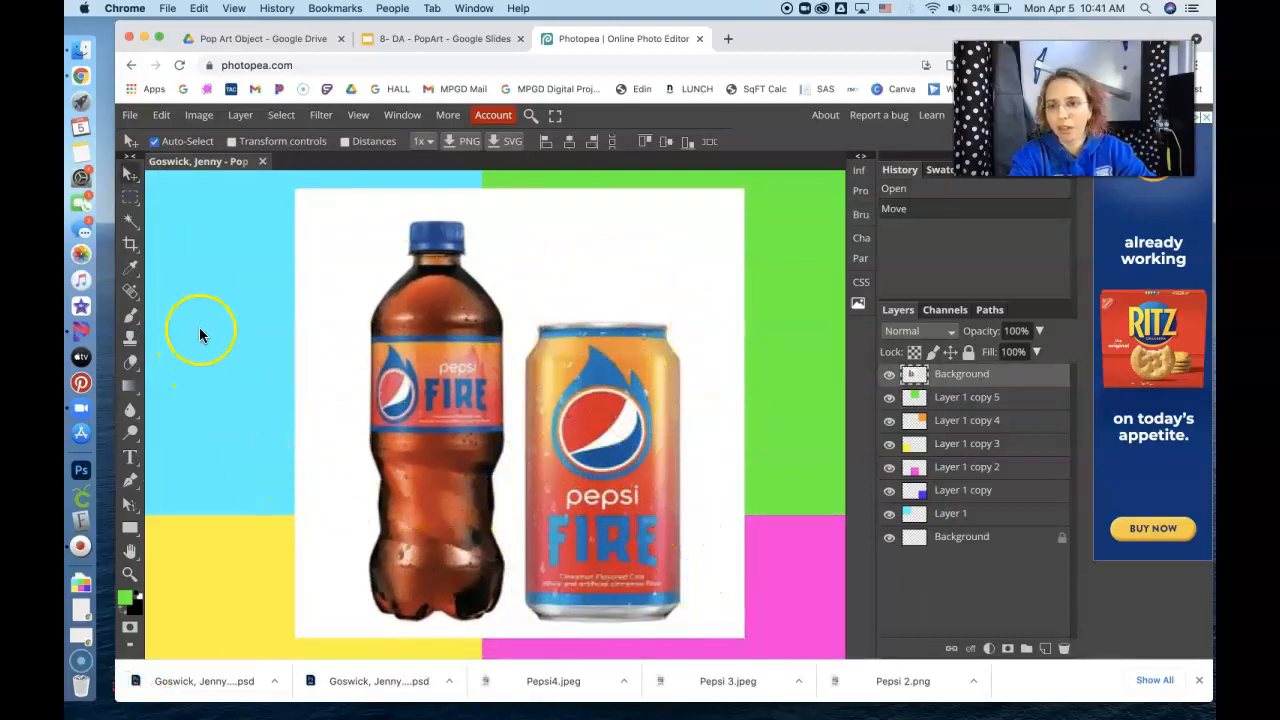
Step: Select the white area around the bottle and can with the Magic Wand, delete it and clear the selection
click(133, 222)
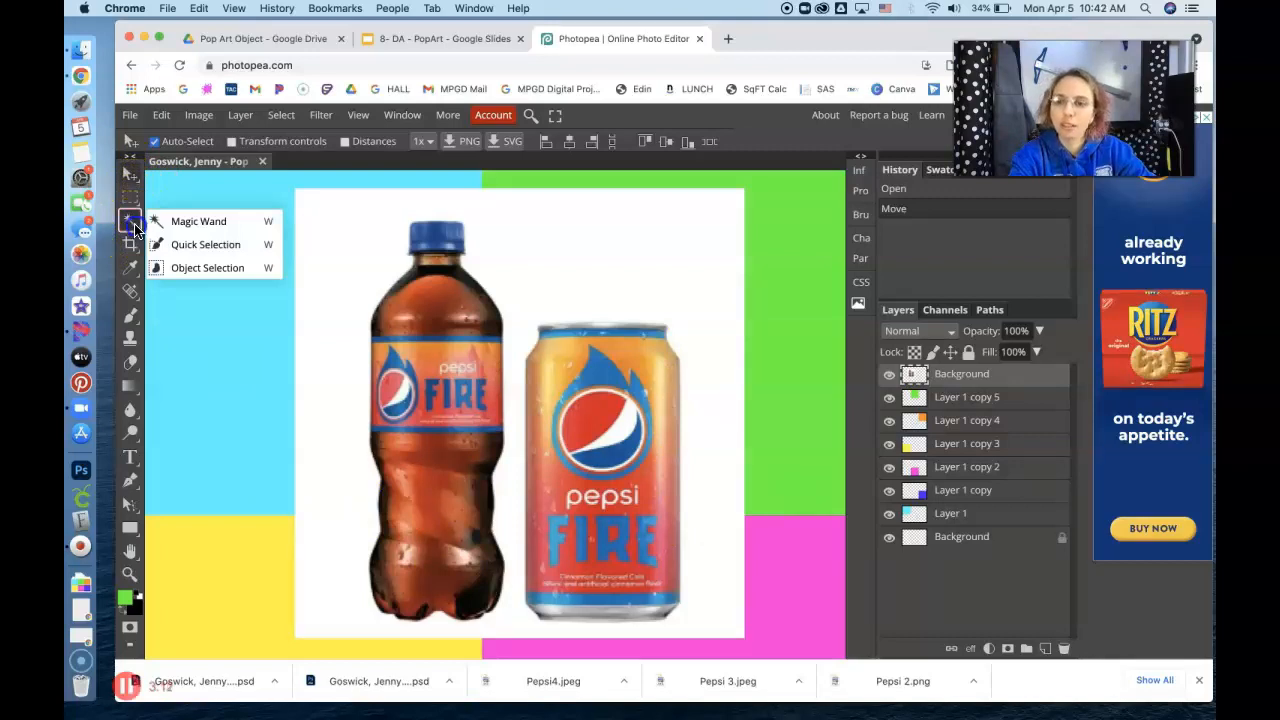
click(204, 225)
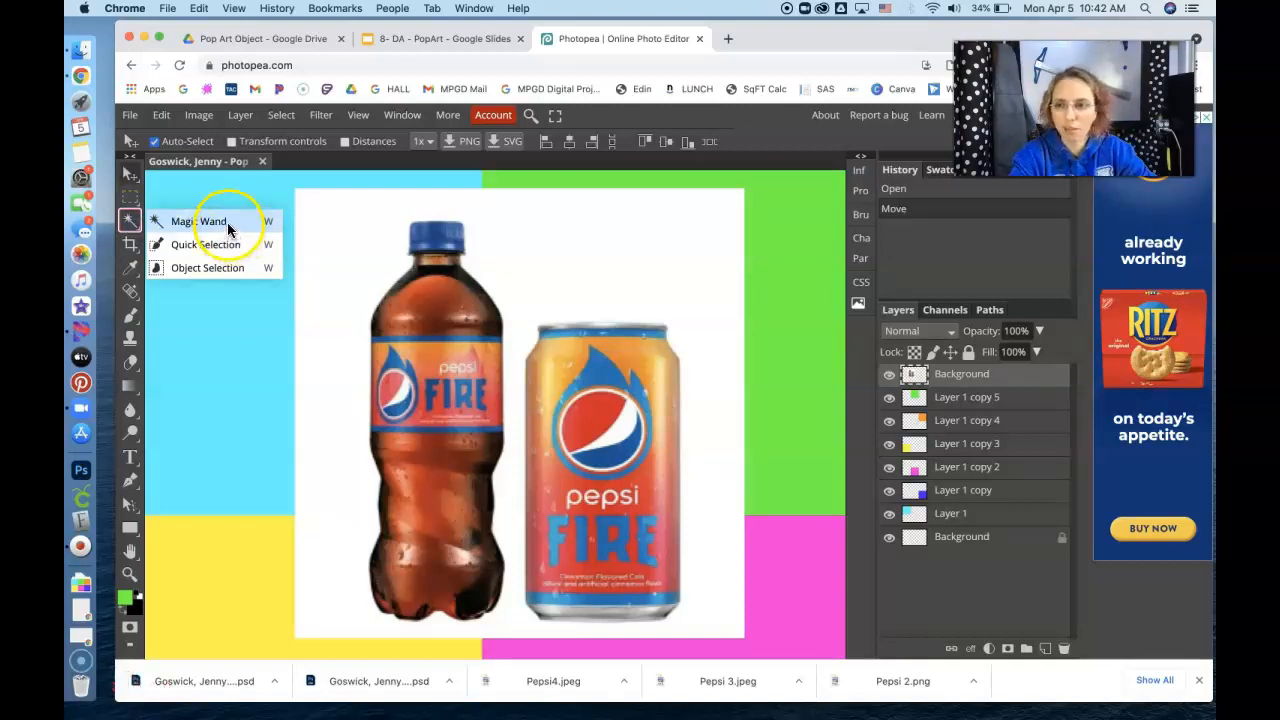
click(228, 224)
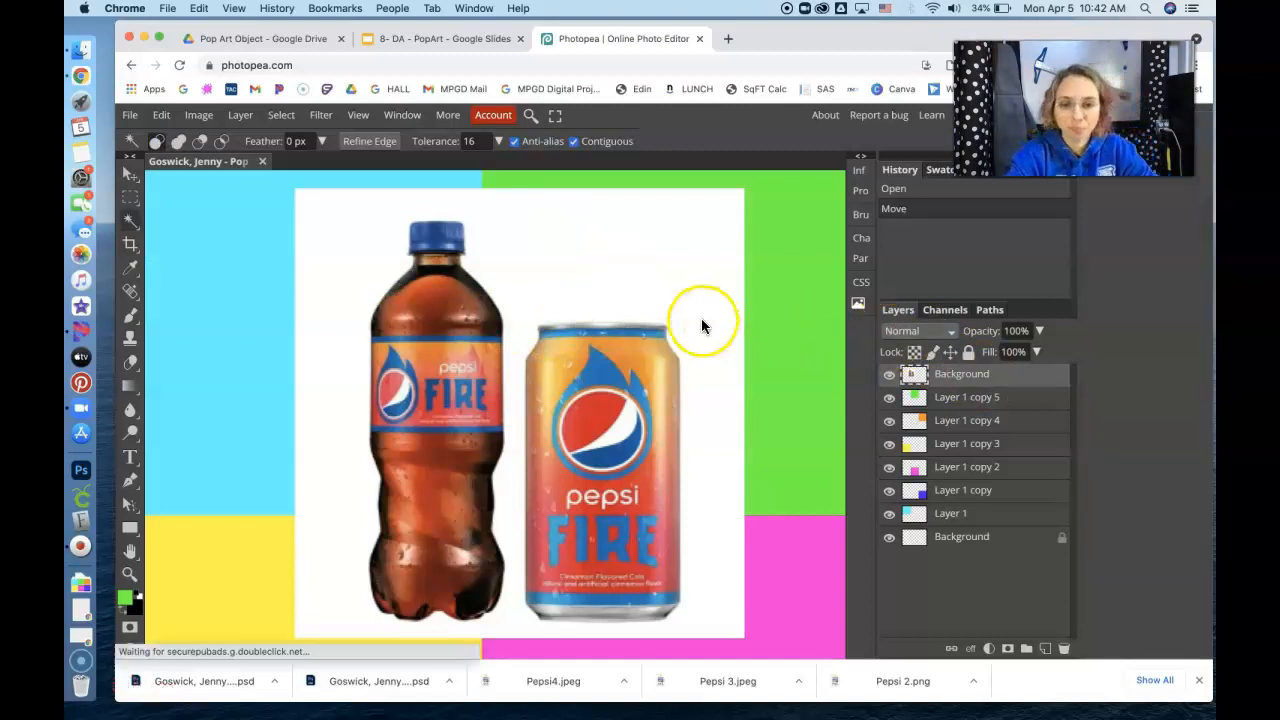
click(510, 234)
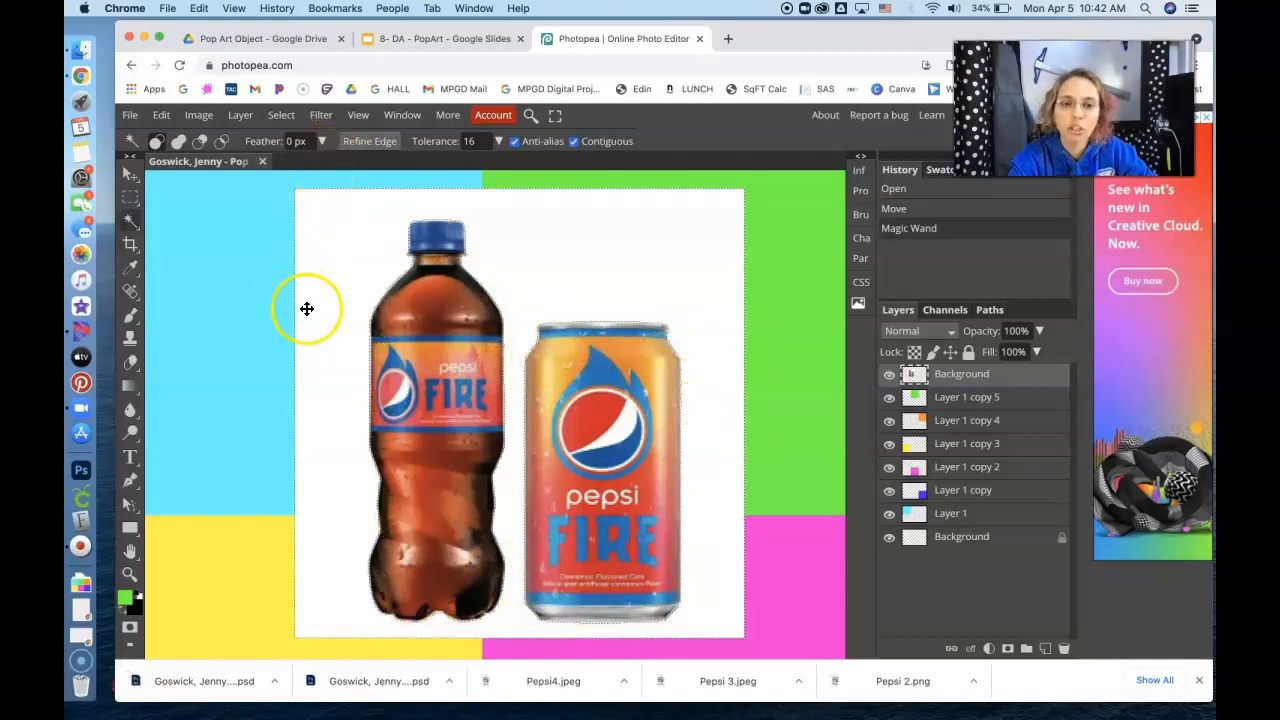
key(Delete)
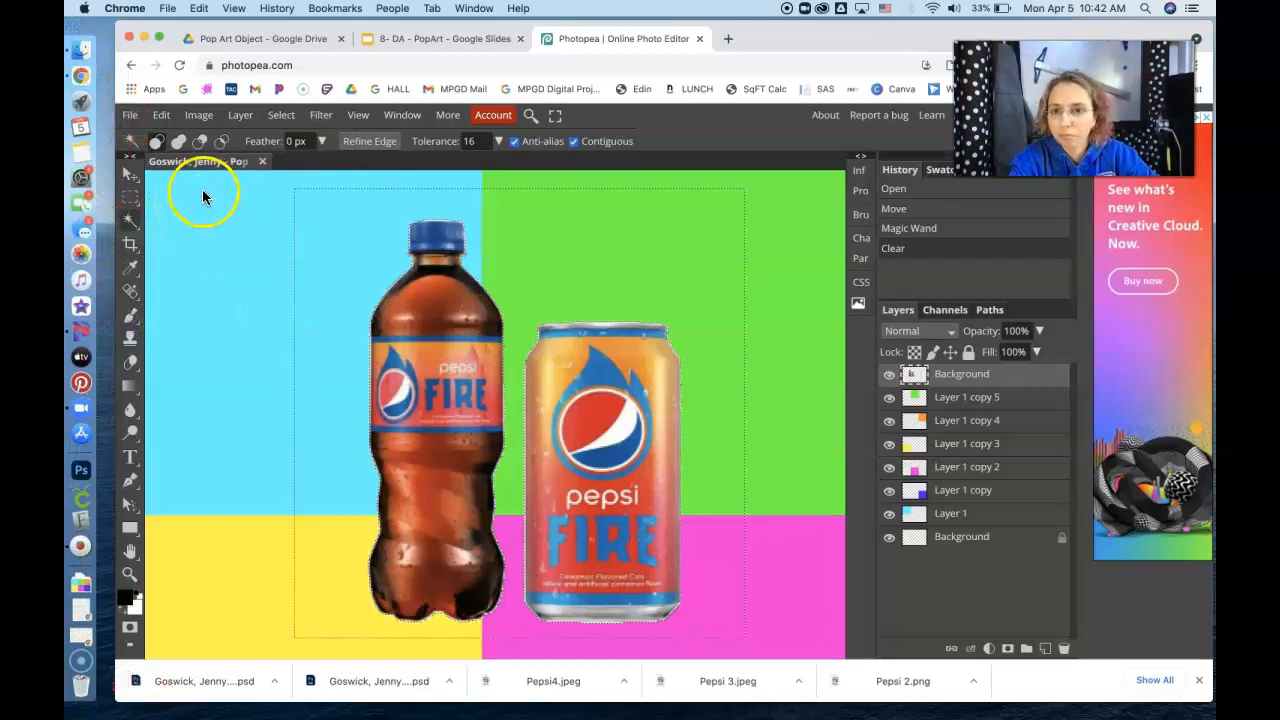
key(super+d)
Step: Undo the removal of the white area around the bottle and can, and deselect everything
click(158, 116)
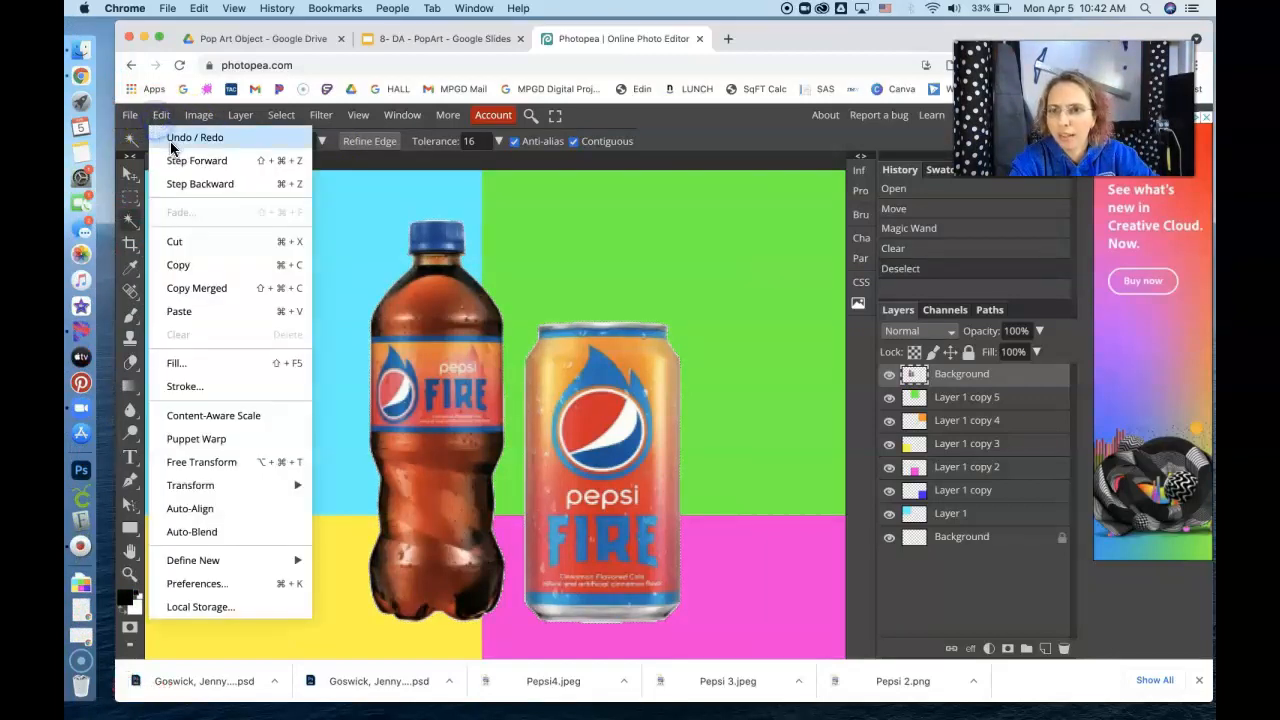
click(172, 139)
click(164, 117)
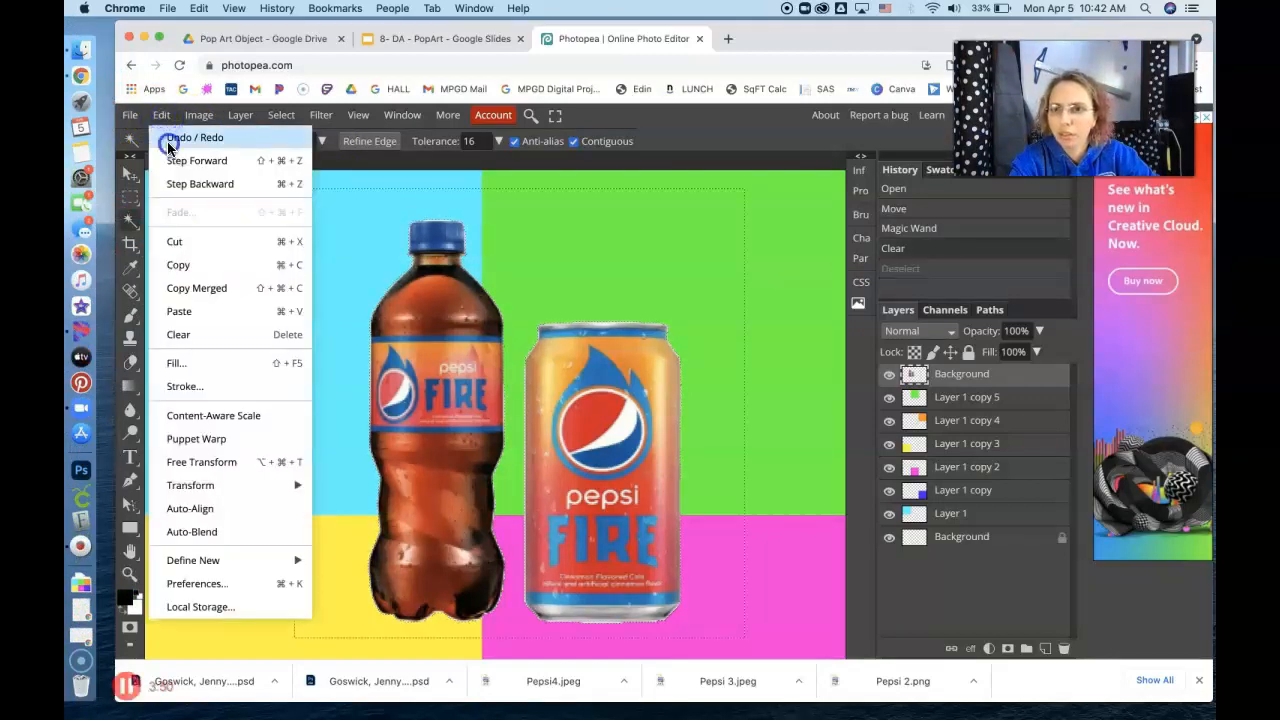
click(168, 138)
click(165, 118)
click(177, 161)
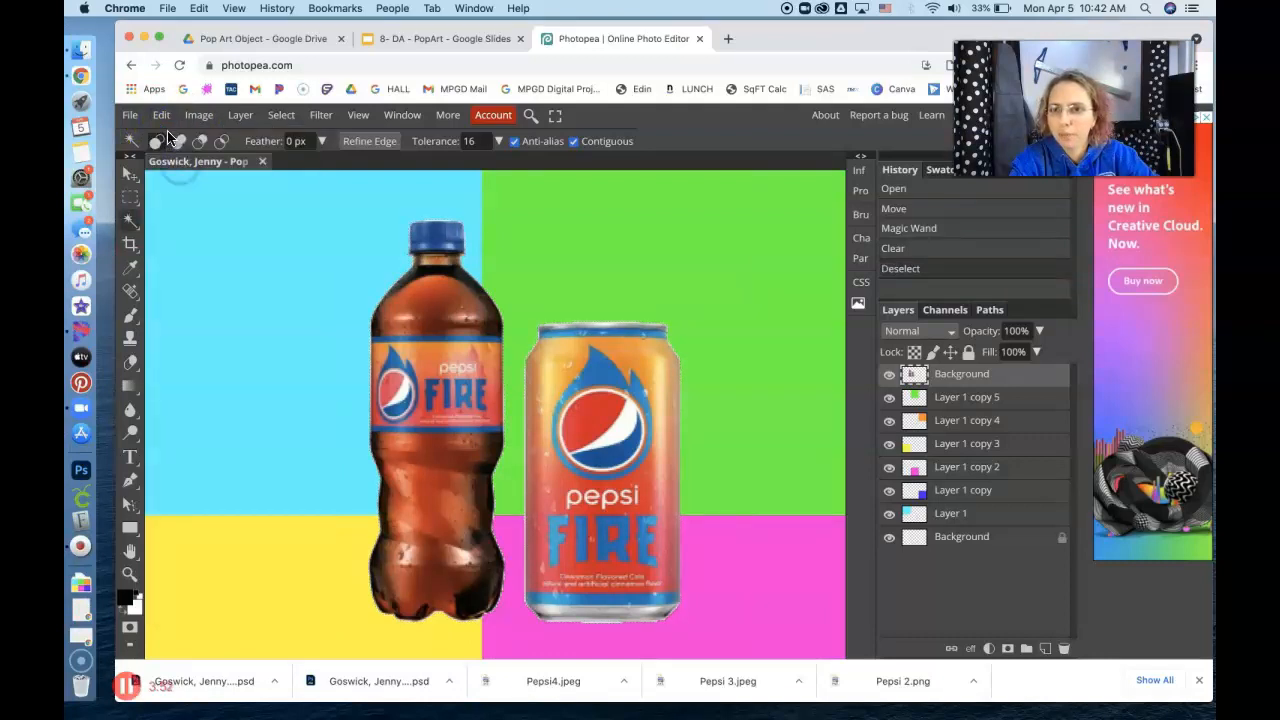
click(161, 115)
click(180, 184)
click(161, 115)
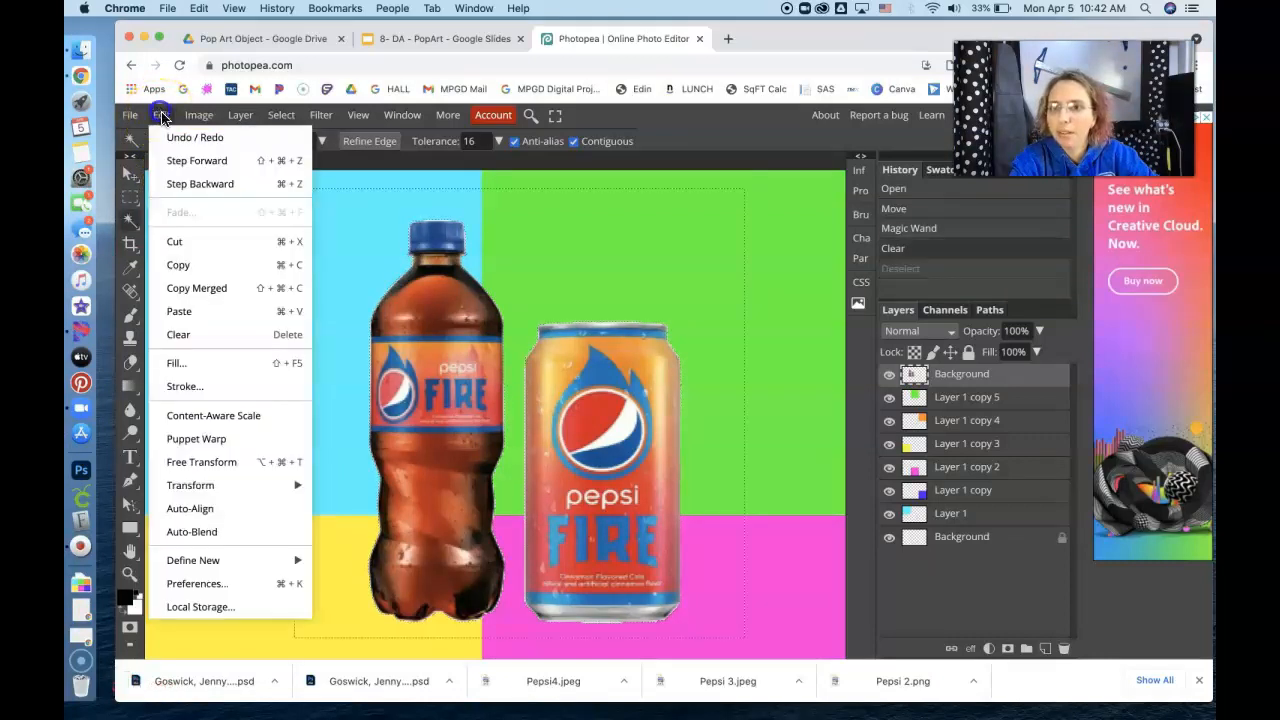
click(179, 184)
key(super+d)
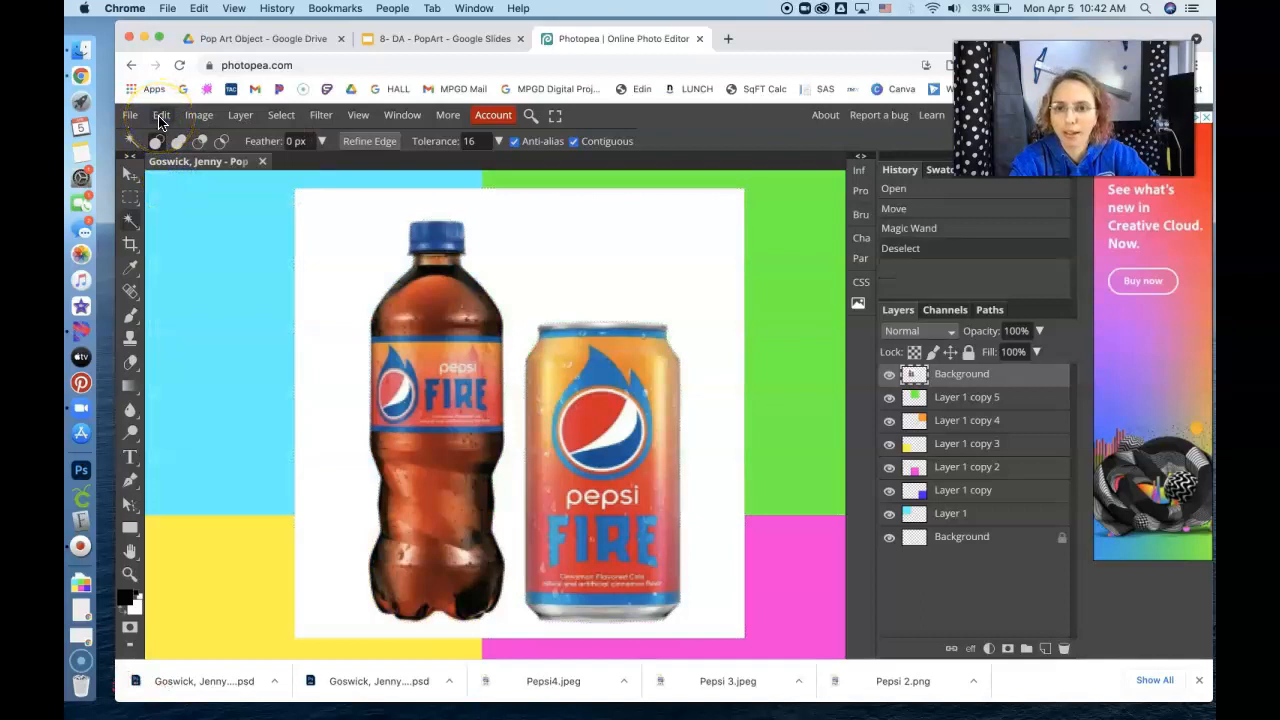
Step: Switch to the Quick Selection tool and set its brush size to 20
click(131, 229)
right_click(132, 229)
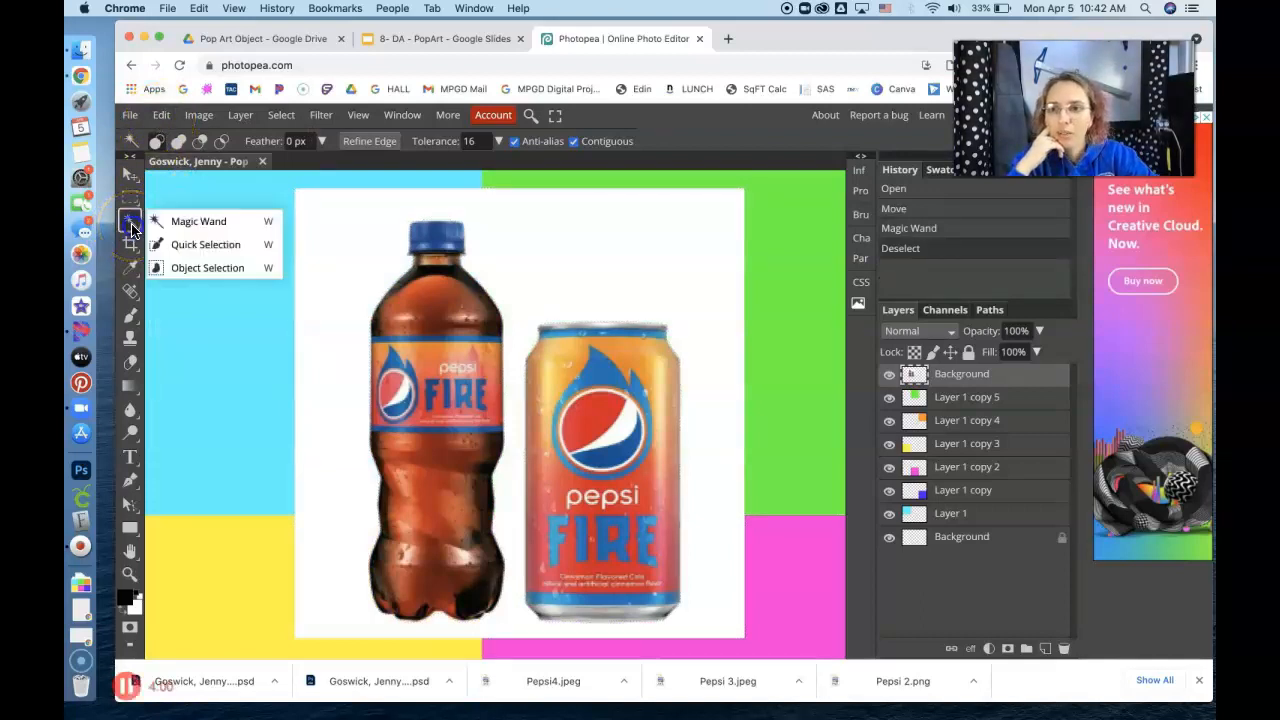
click(215, 245)
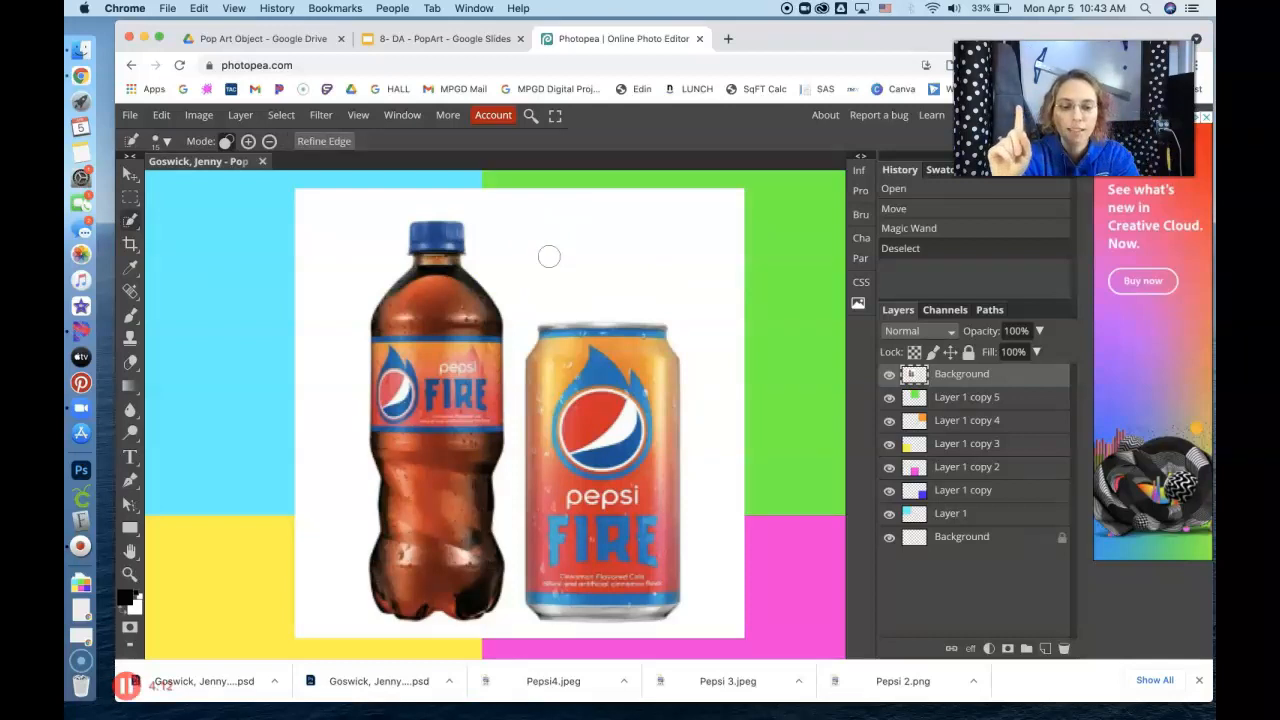
key(bracketright)
key(bracketleft)
key(bracketleft)
key(bracketleft)
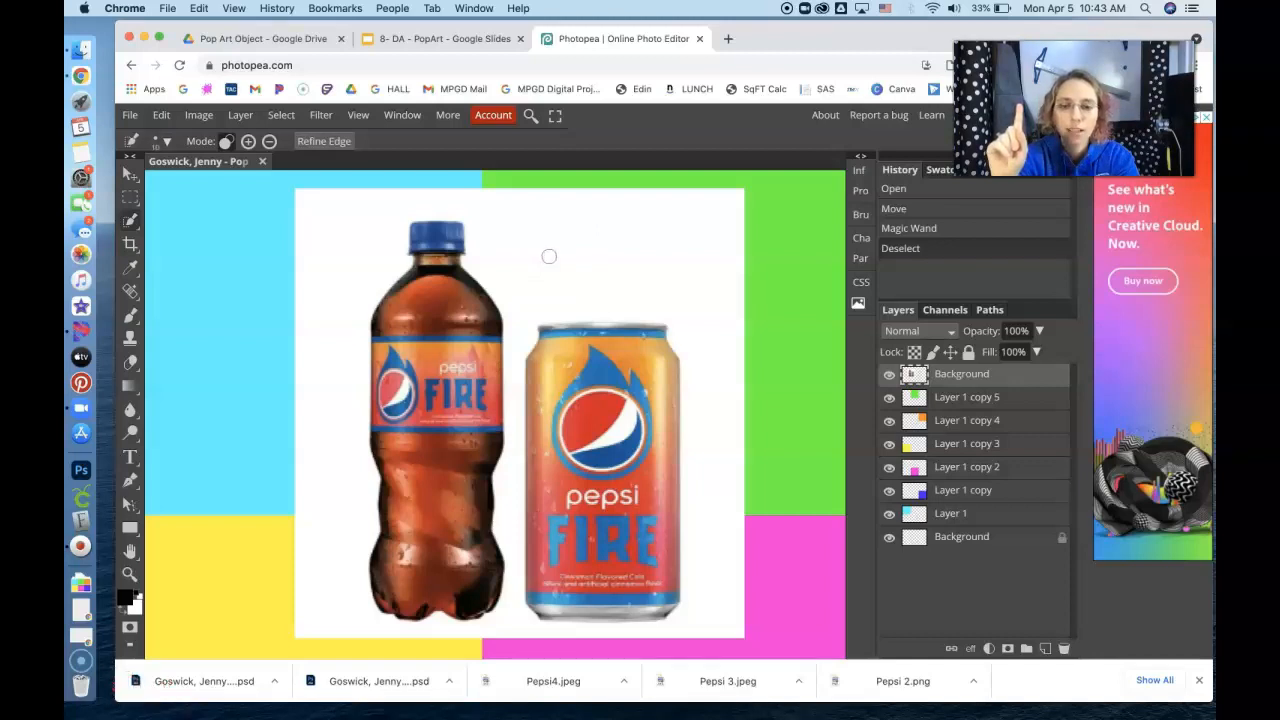
key(bracketright)
key(bracketright)
key(bracketleft)
key(bracketleft)
key(bracketleft)
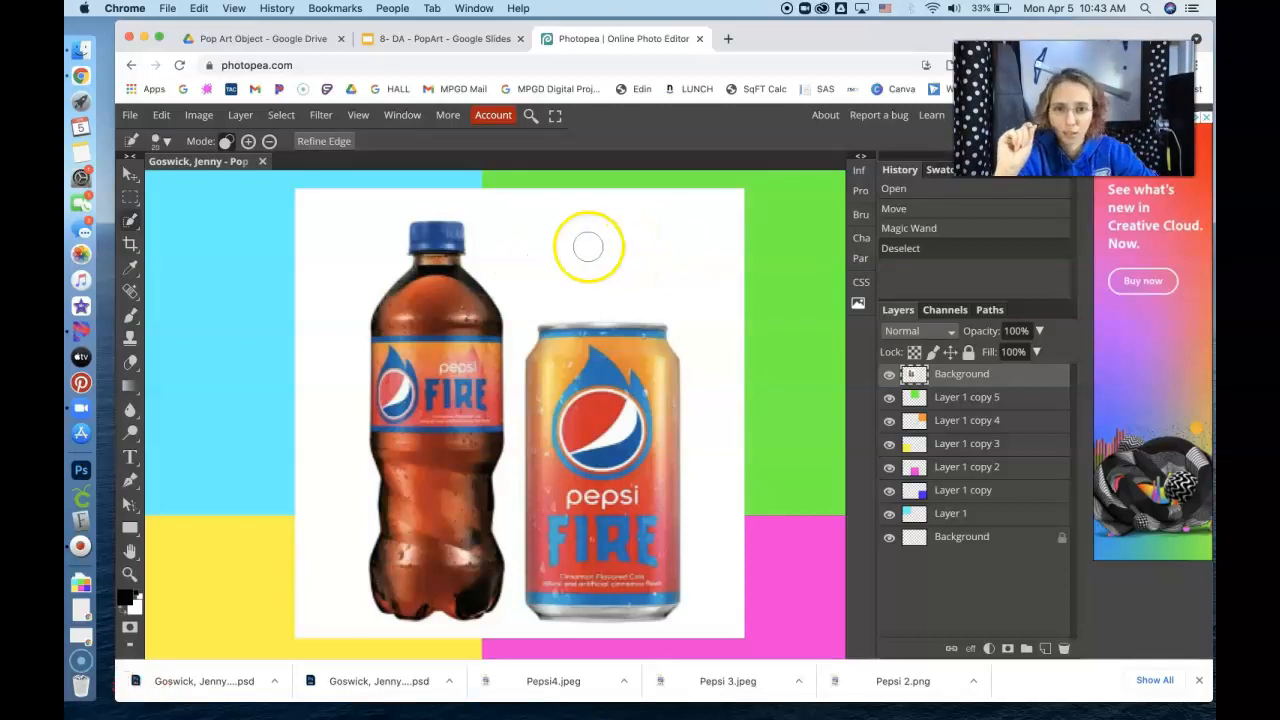
Step: Paint a quick selection over the white area around the bottle and can, including the image's corners
click(533, 240)
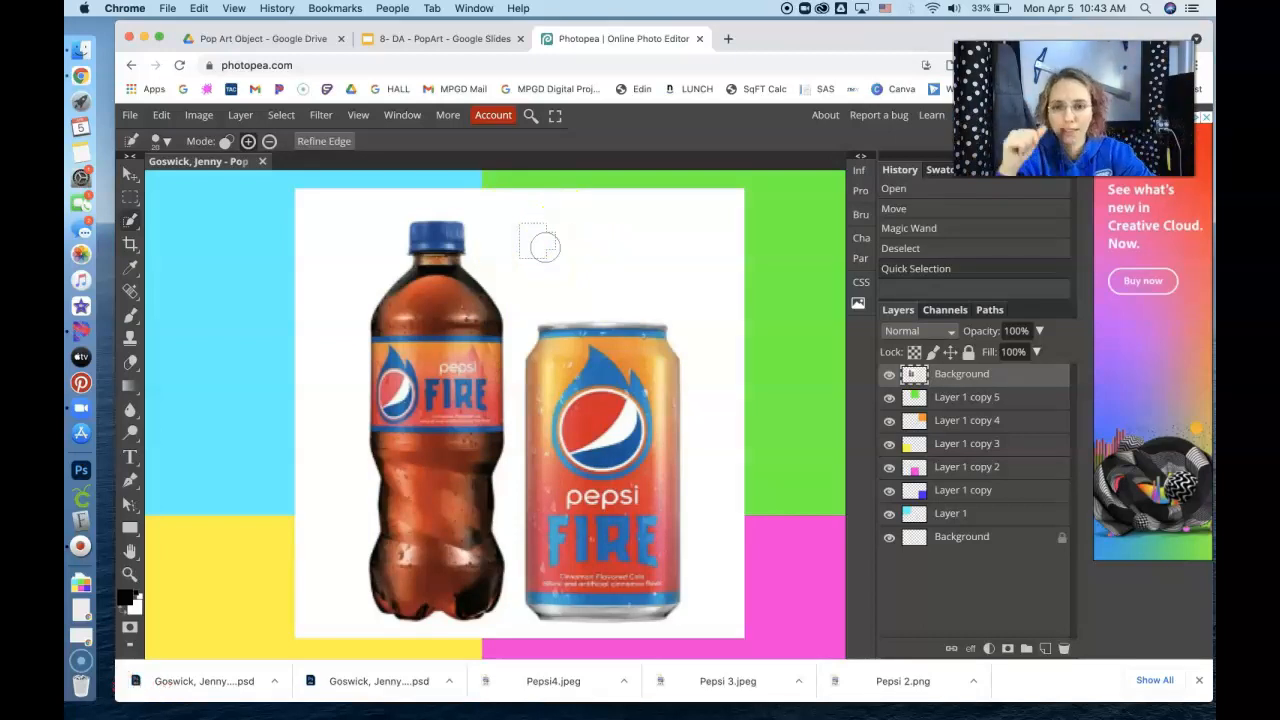
mouse_move(538, 236)
mouse_down()
mouse_move(520, 218)
mouse_move(700, 275)
mouse_up()
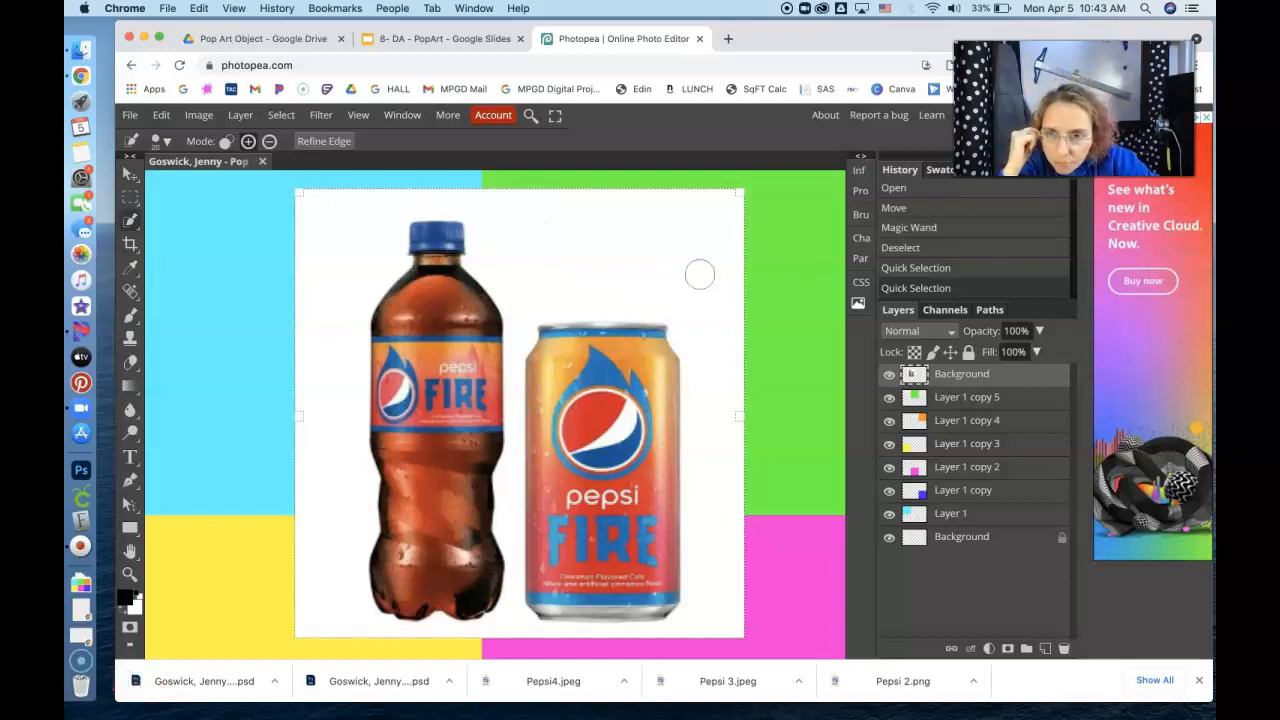
mouse_move(700, 543)
mouse_down()
mouse_move(676, 569)
mouse_move(628, 607)
mouse_move(336, 578)
mouse_move(308, 553)
mouse_move(376, 294)
mouse_move(311, 417)
mouse_up()
drag(318, 212, 309, 204)
drag(380, 283, 377, 281)
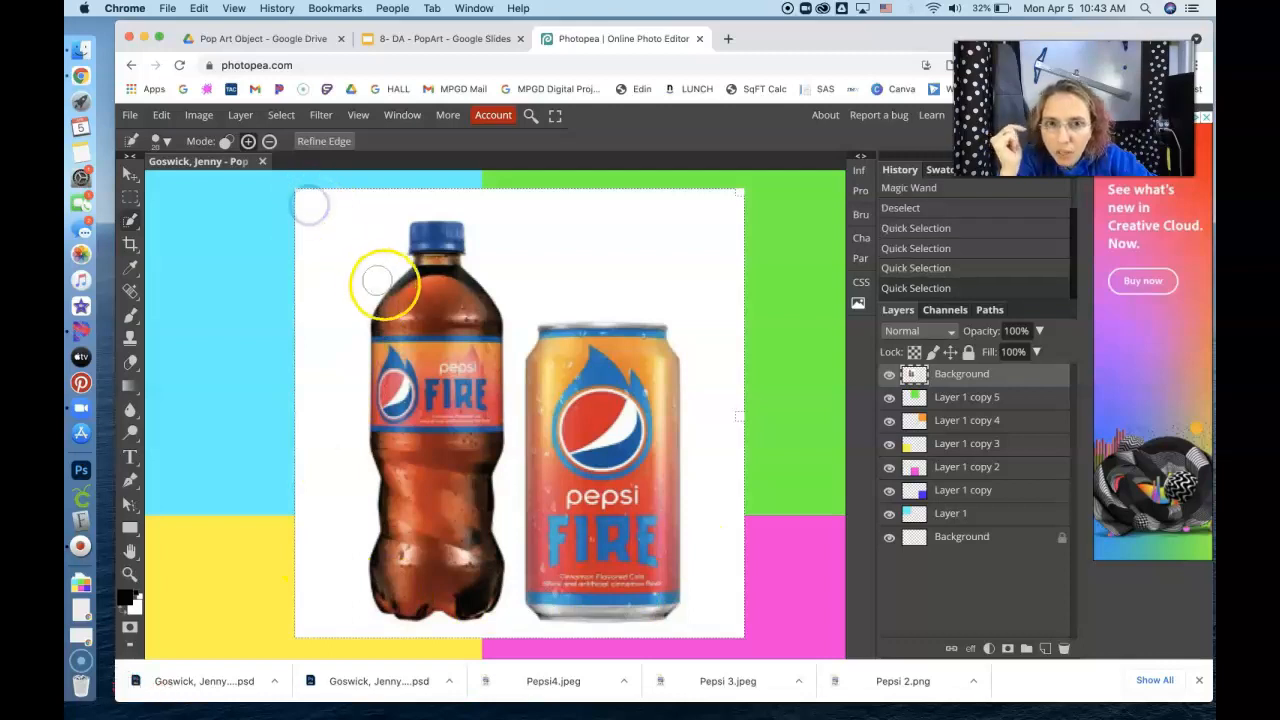
click(736, 198)
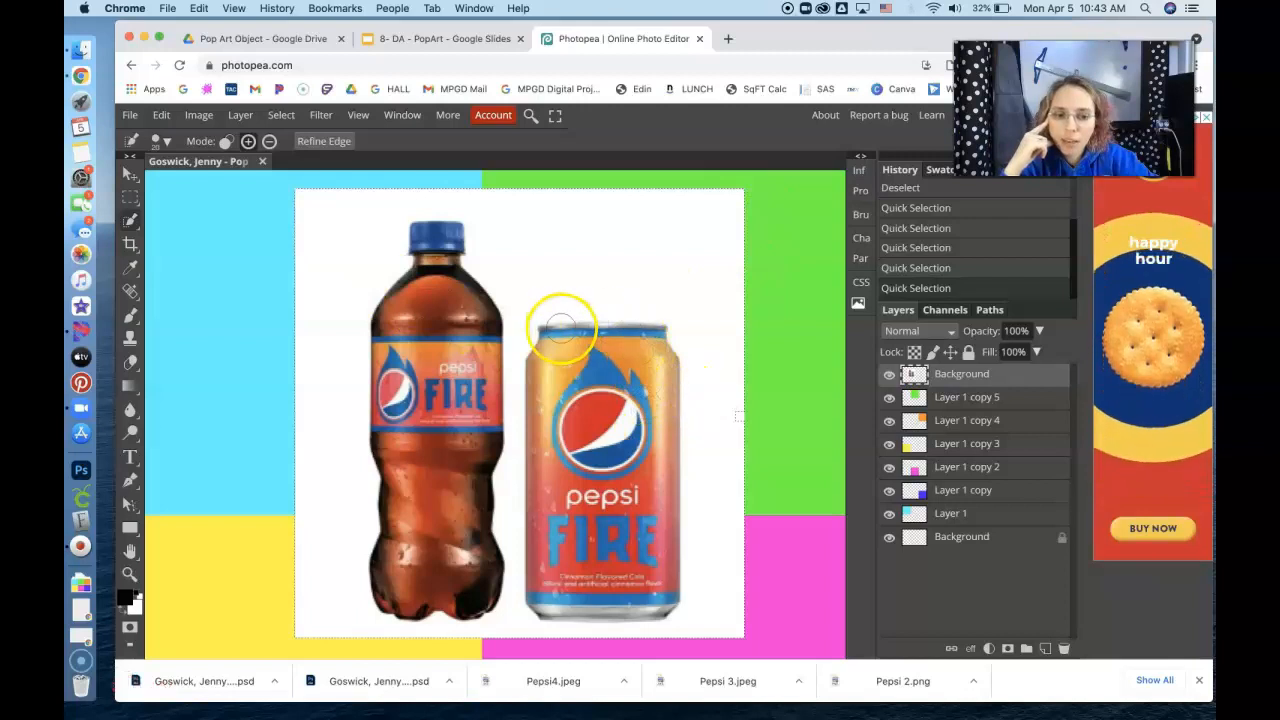
Step: Try deleting the selected area from the bottle-and-can layer and undo the deletion
key(Delete)
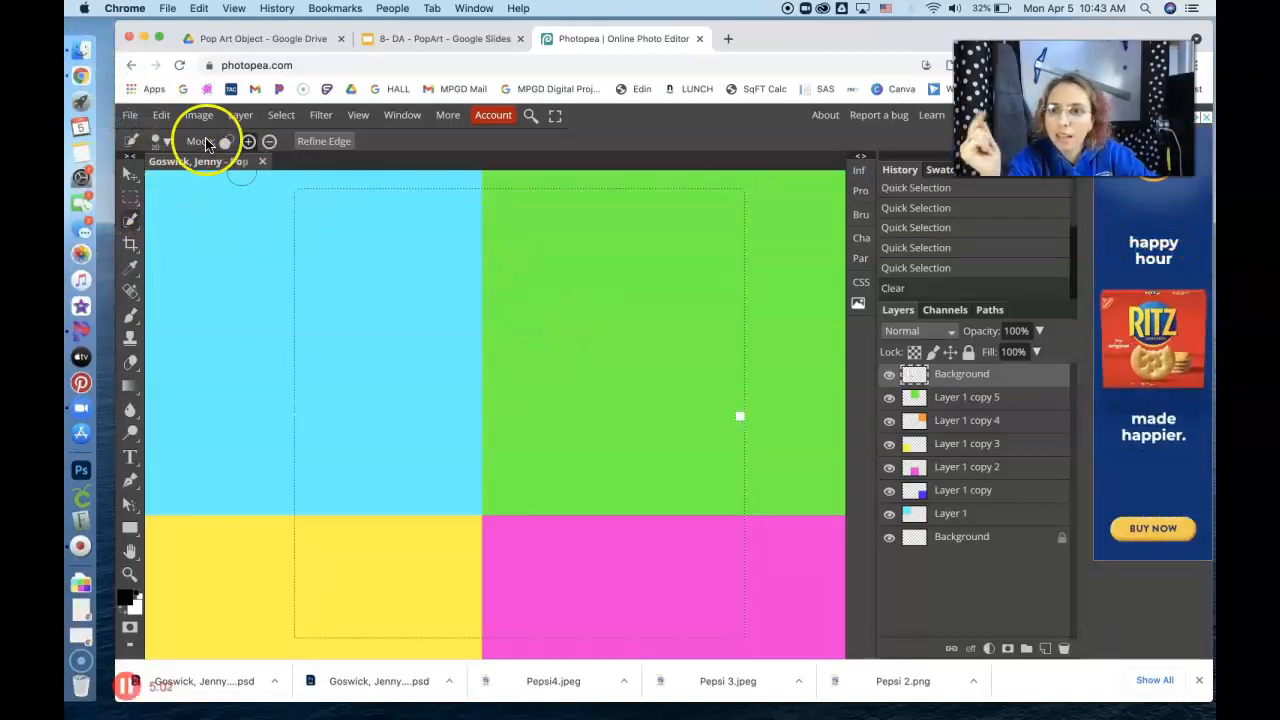
click(162, 116)
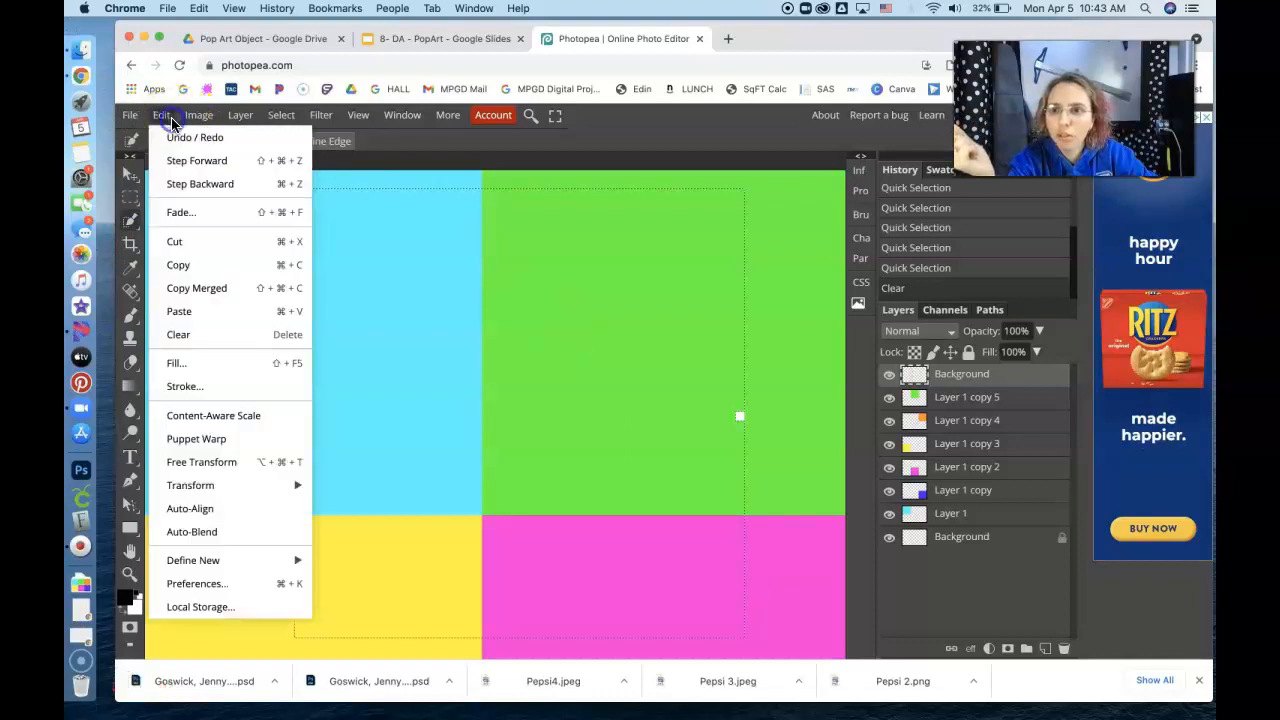
click(195, 183)
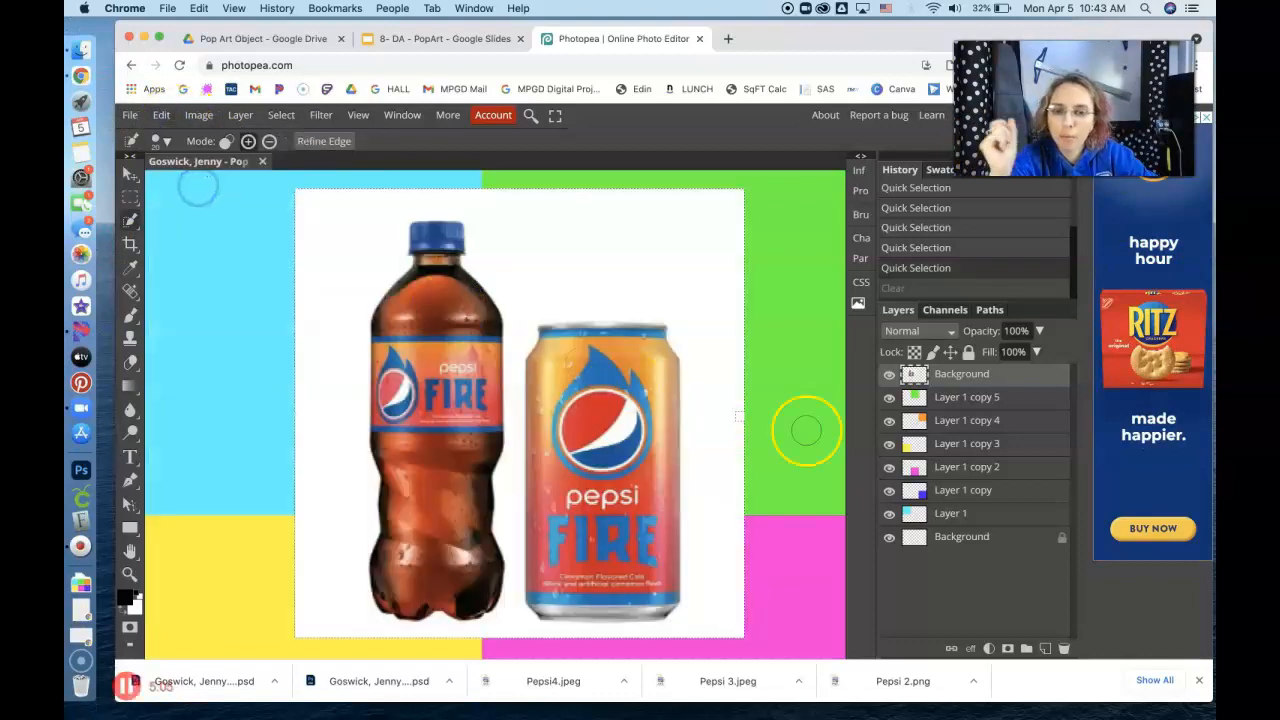
Step: Add the missed spot at the image's right edge to the quick selection and subtract the can's label and upper rim
click(734, 415)
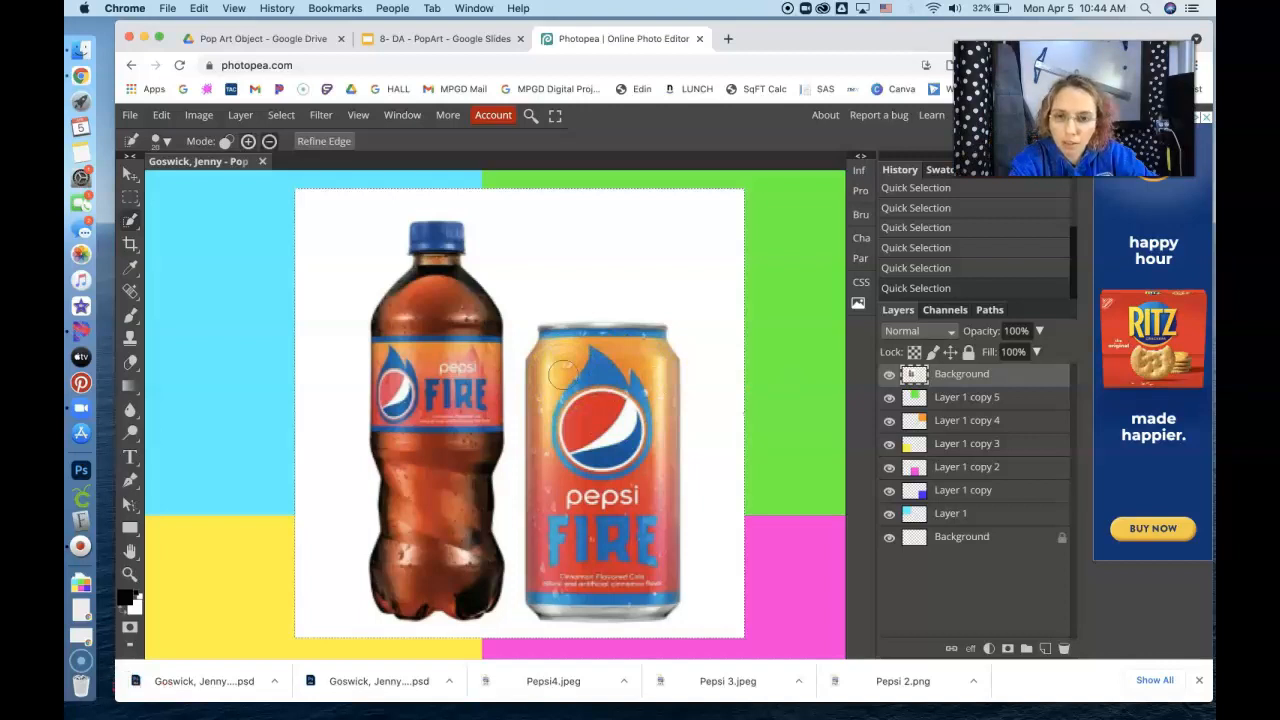
click(623, 382)
click(593, 343)
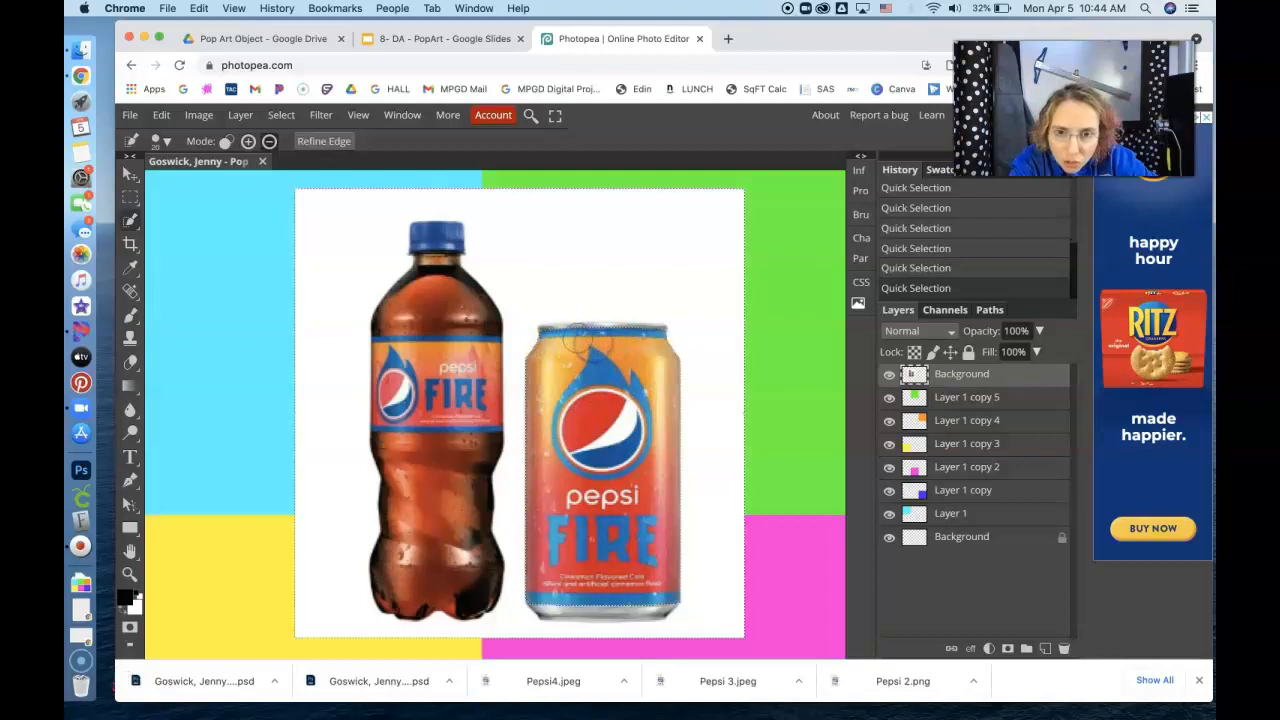
click(608, 343)
click(611, 347)
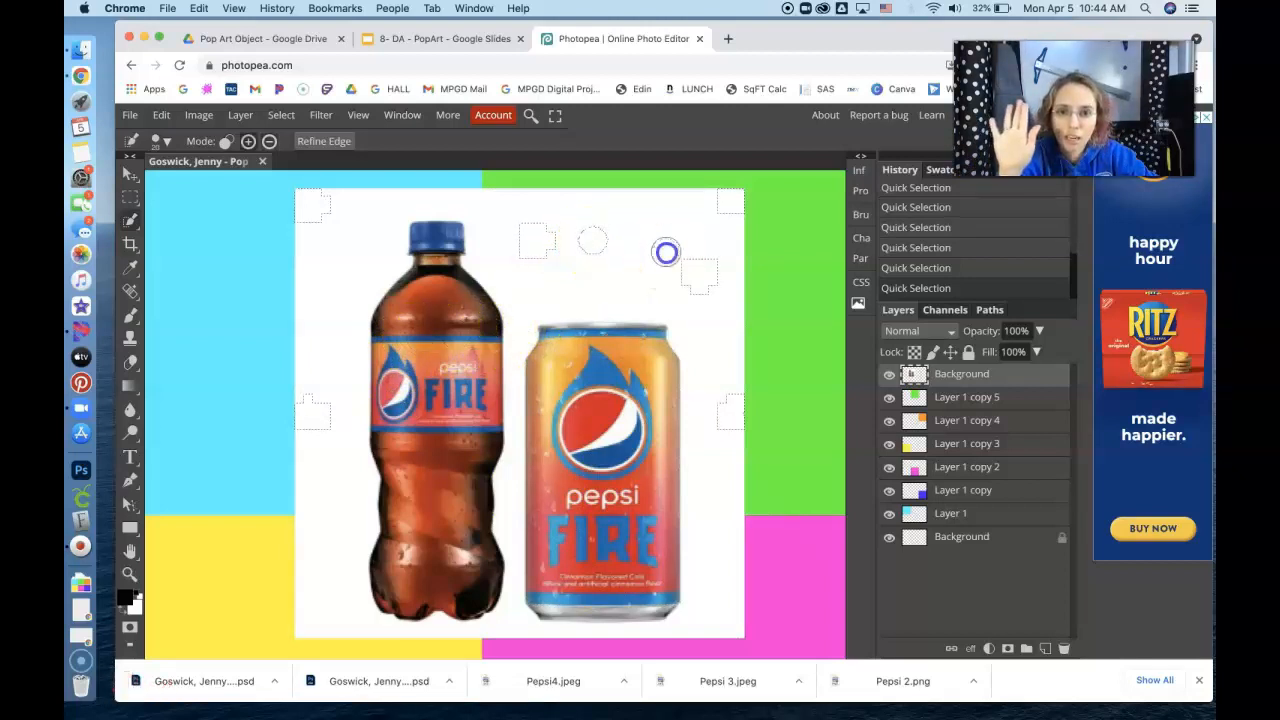
Step: Select the white area above the can and subtract the can's silver rim and the lower part of the bottle
mouse_move(557, 229)
mouse_down()
mouse_move(621, 267)
mouse_move(731, 278)
mouse_up()
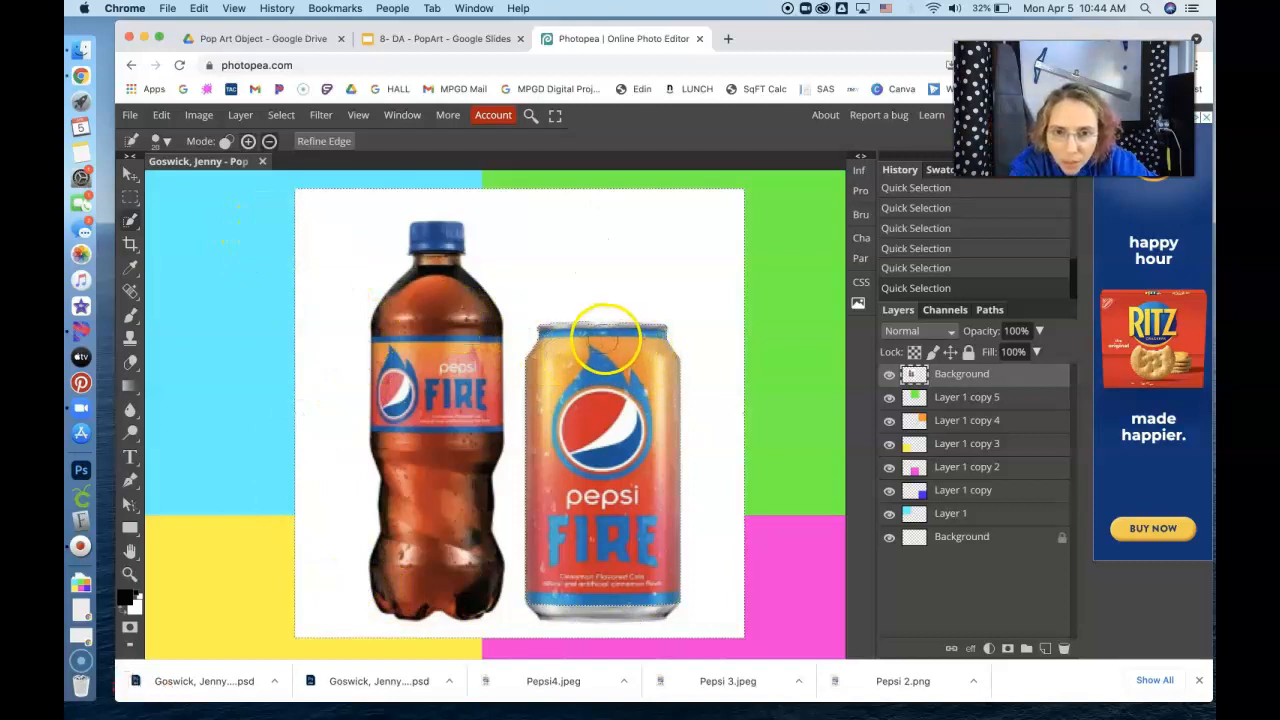
click(603, 339)
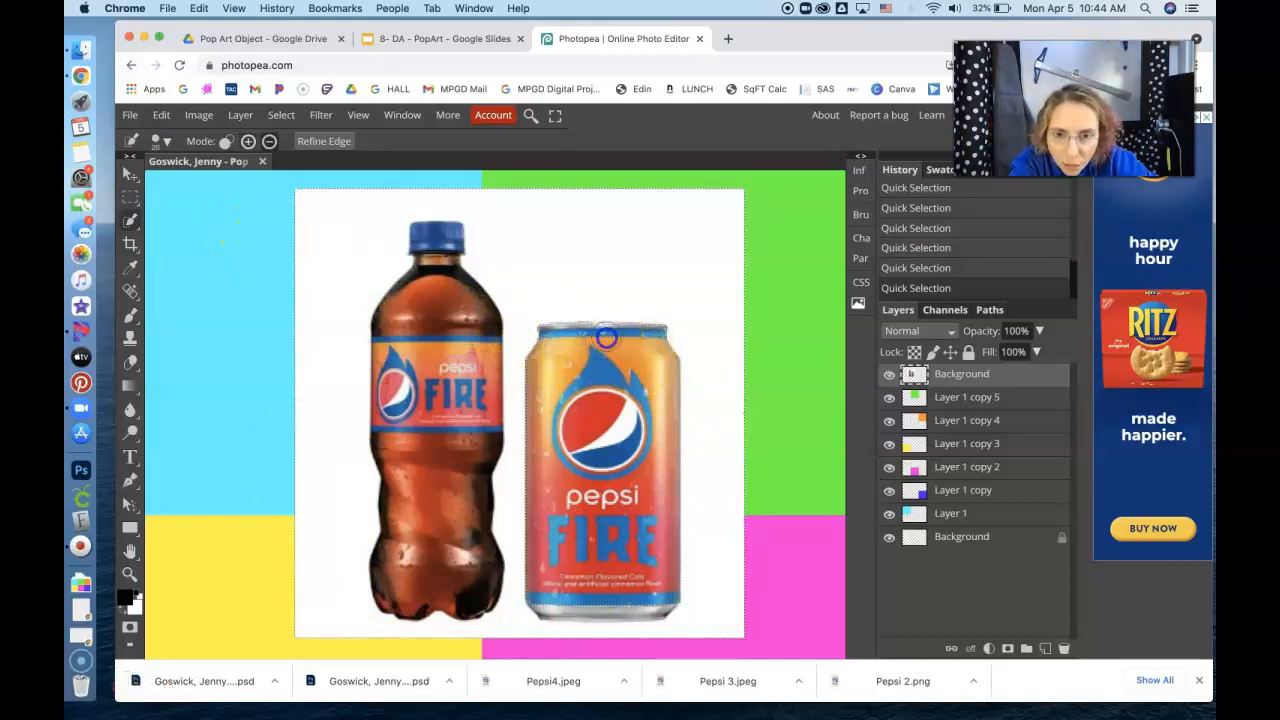
click(595, 336)
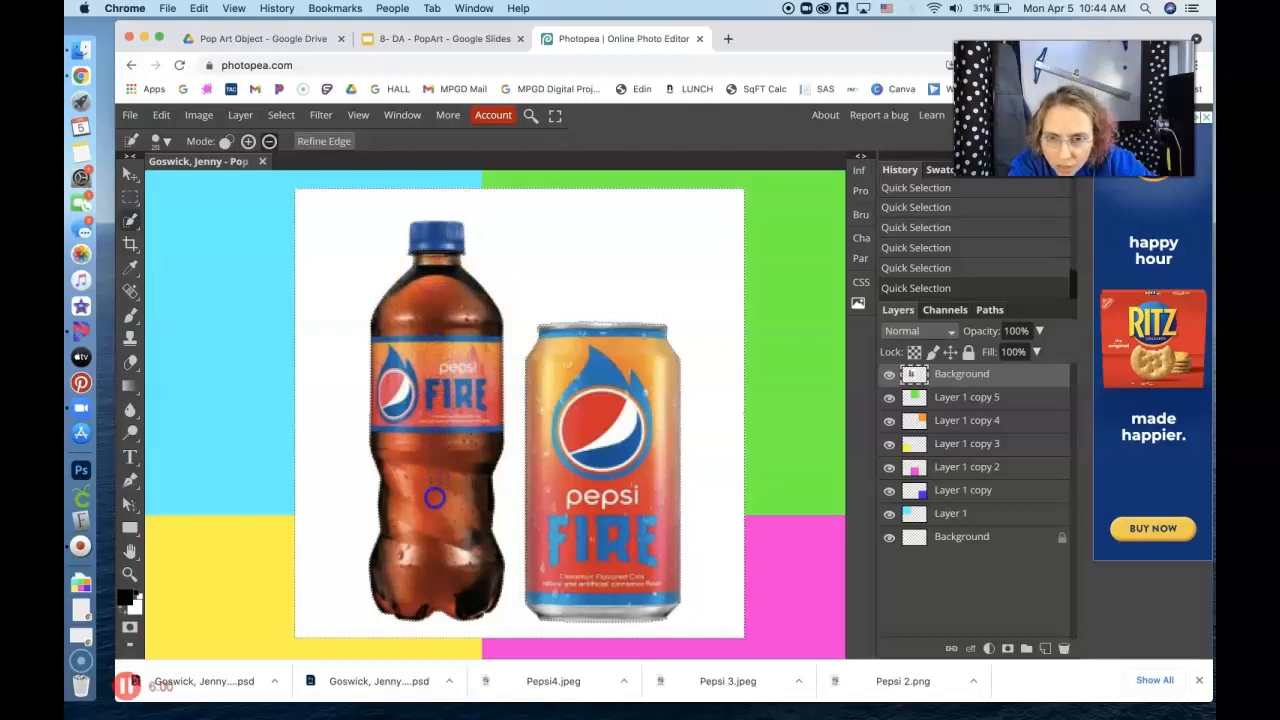
click(424, 561)
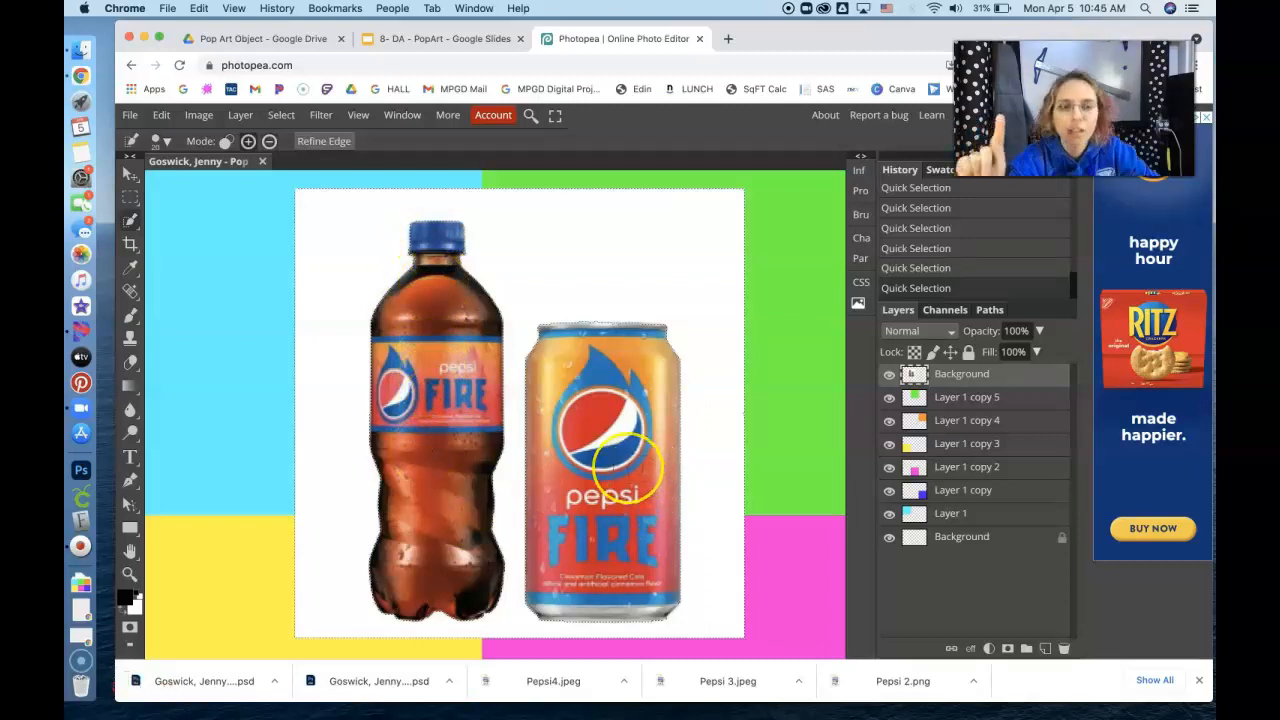
Step: Try deleting the selected white area and deselecting, and undo both the deselection and the deletion
key(Delete)
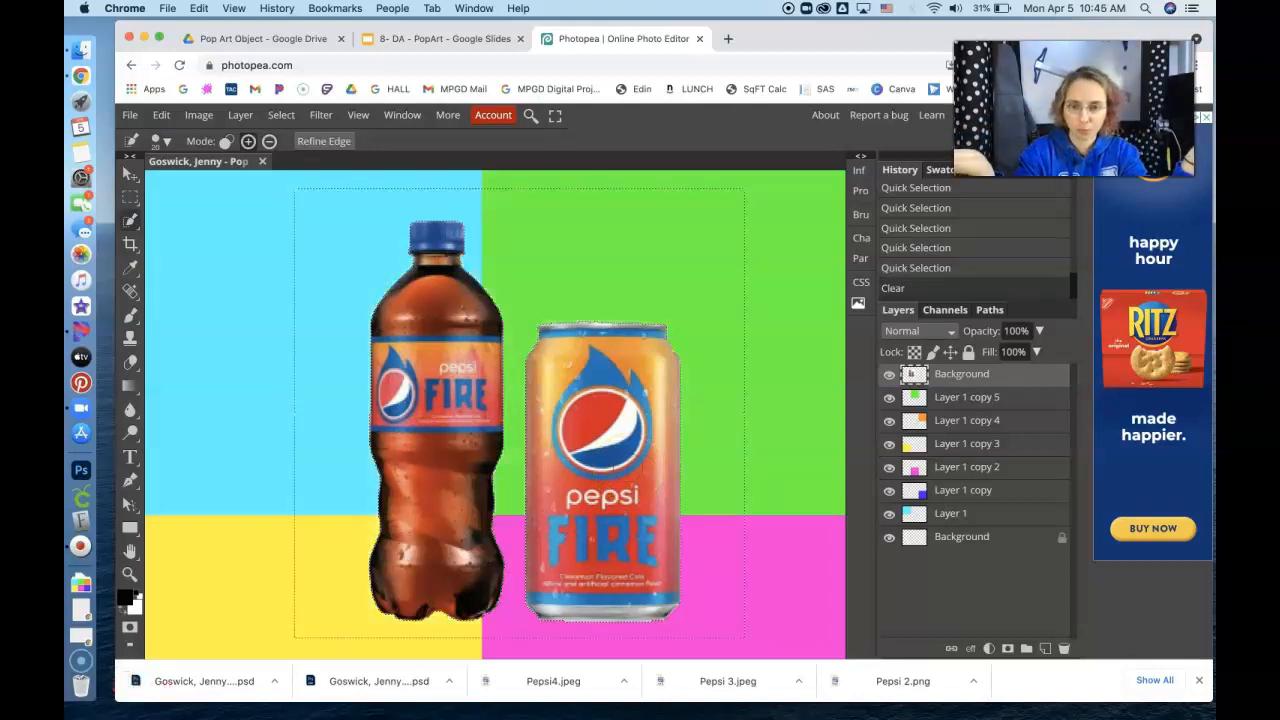
key(super+d)
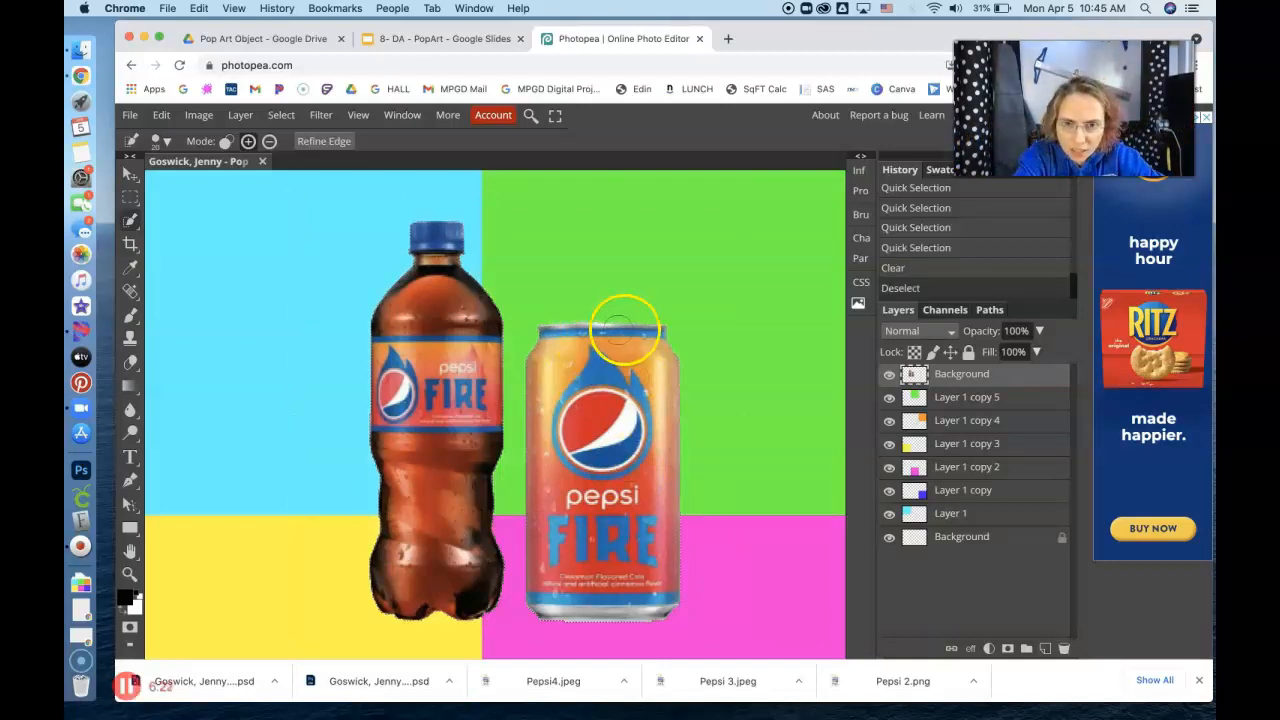
click(197, 115)
click(161, 115)
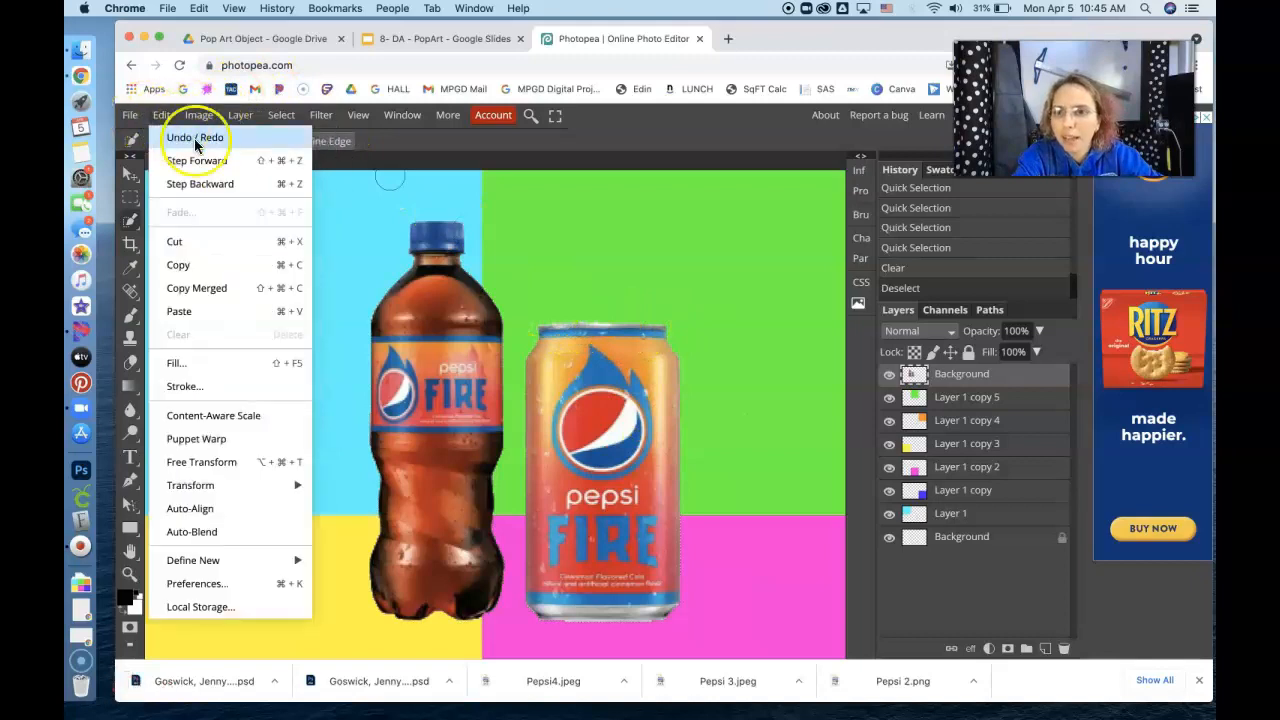
click(196, 176)
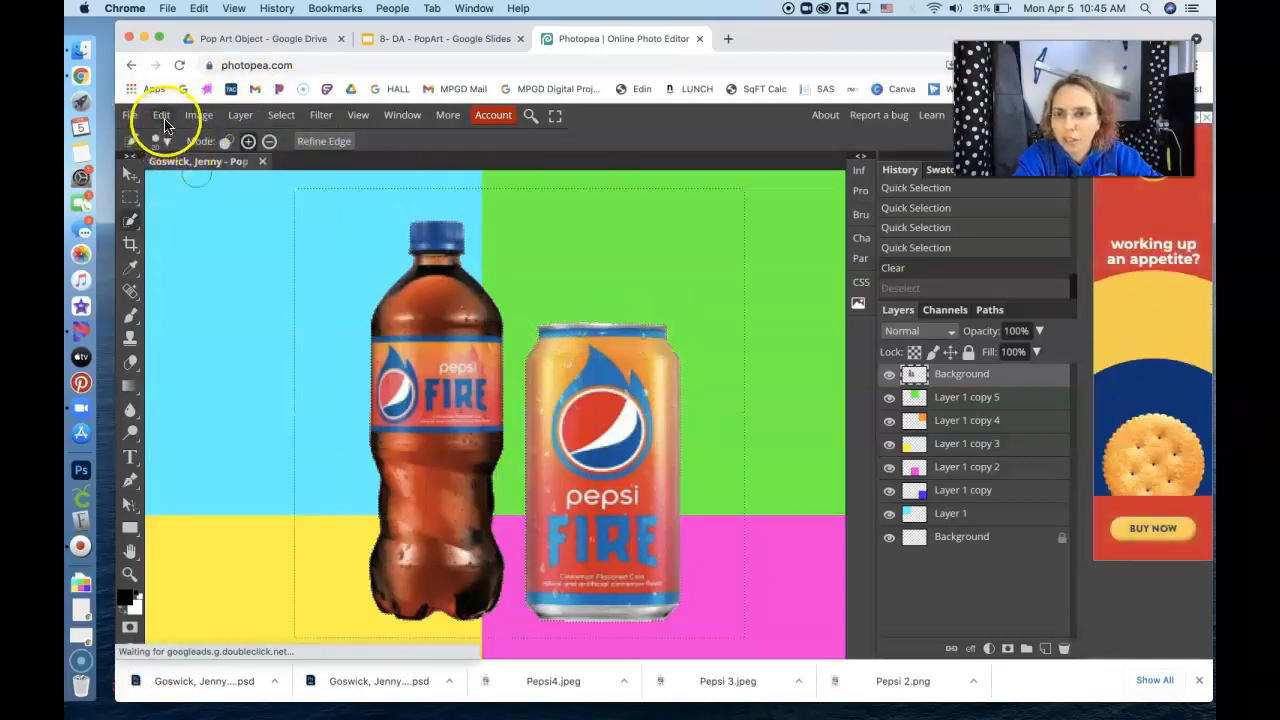
click(161, 115)
click(194, 188)
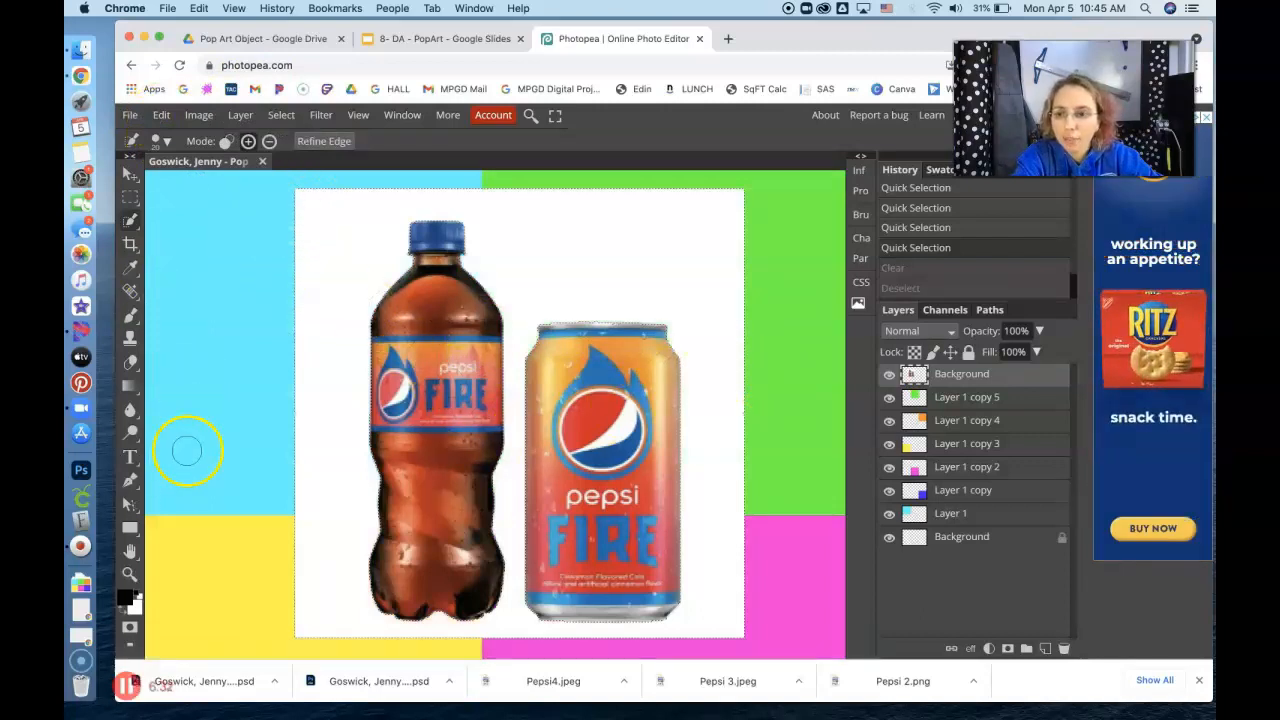
Step: Subtract the can's silver top rim from the selection with a smaller Quick Selection brush
click(129, 573)
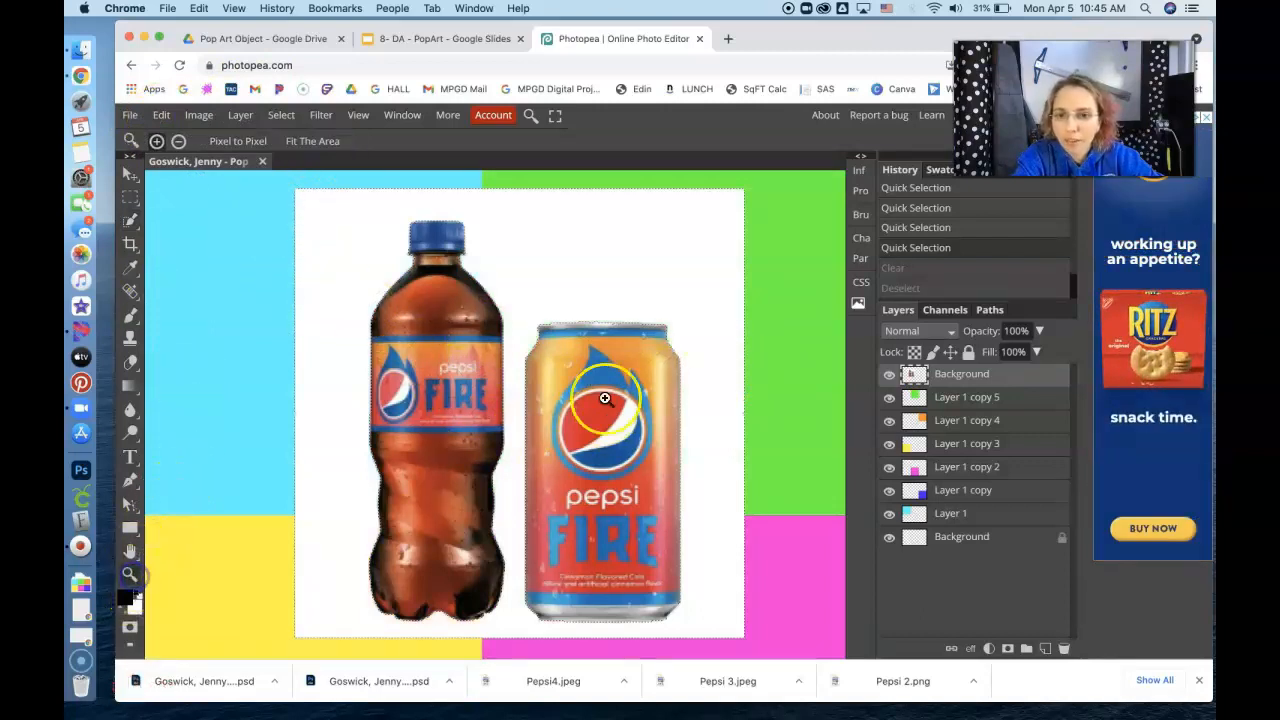
click(594, 320)
click(609, 331)
click(609, 331)
click(609, 331)
click(609, 331)
click(609, 331)
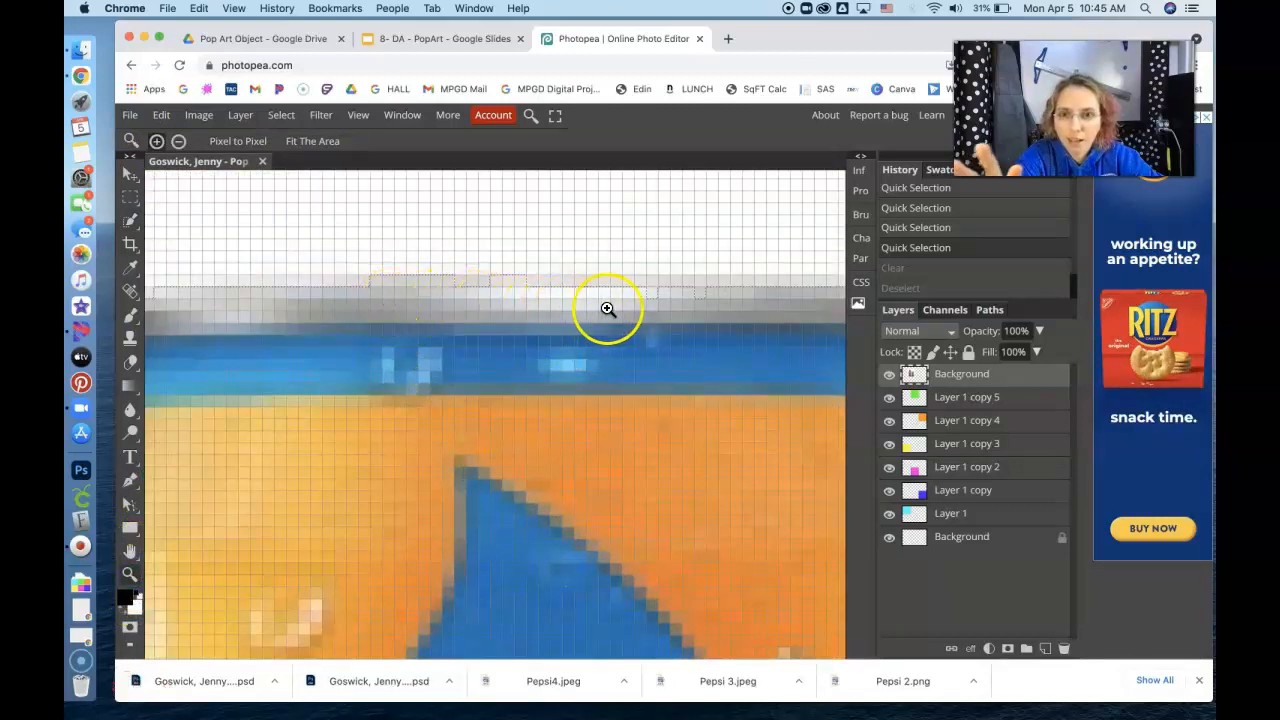
right_click(599, 309)
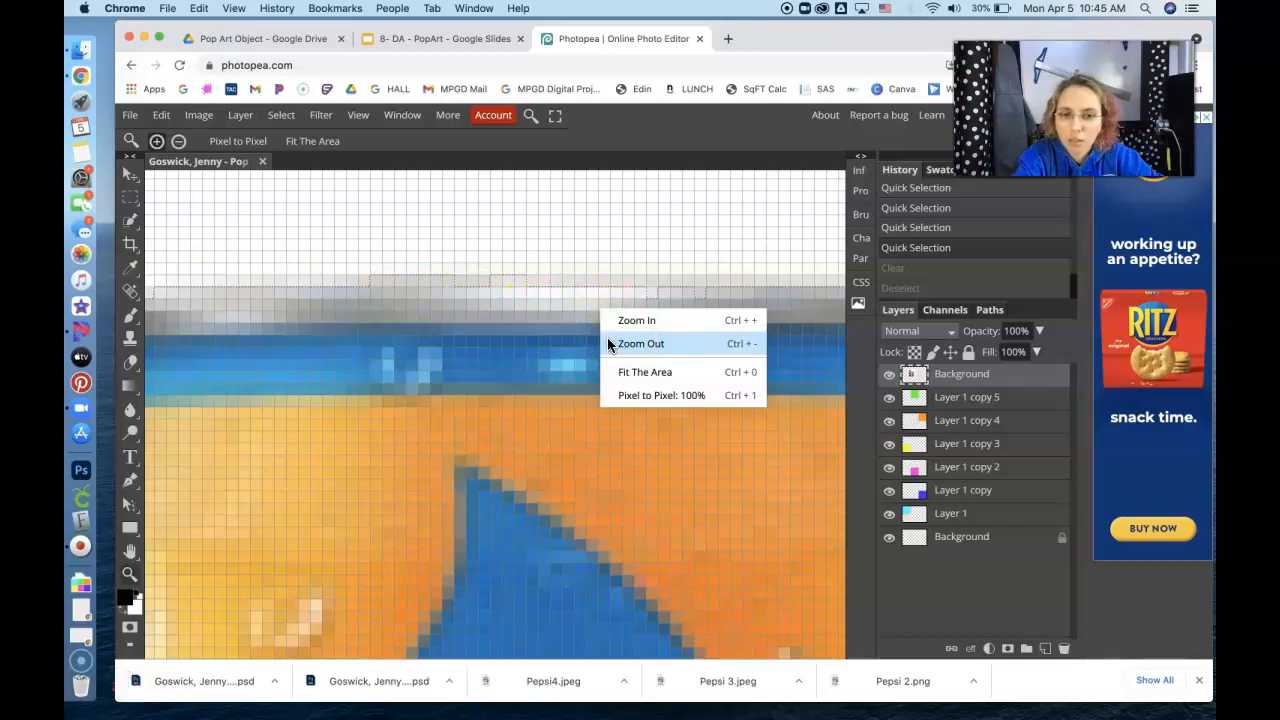
click(408, 345)
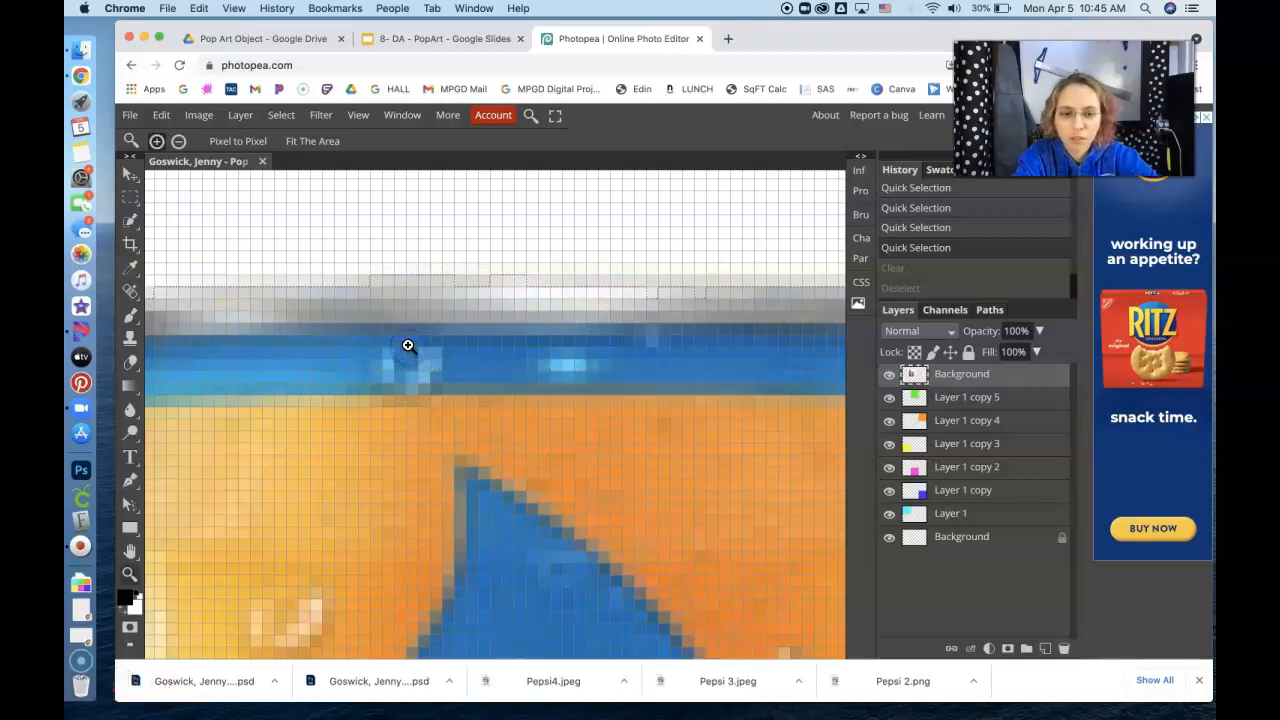
alt+click(408, 345)
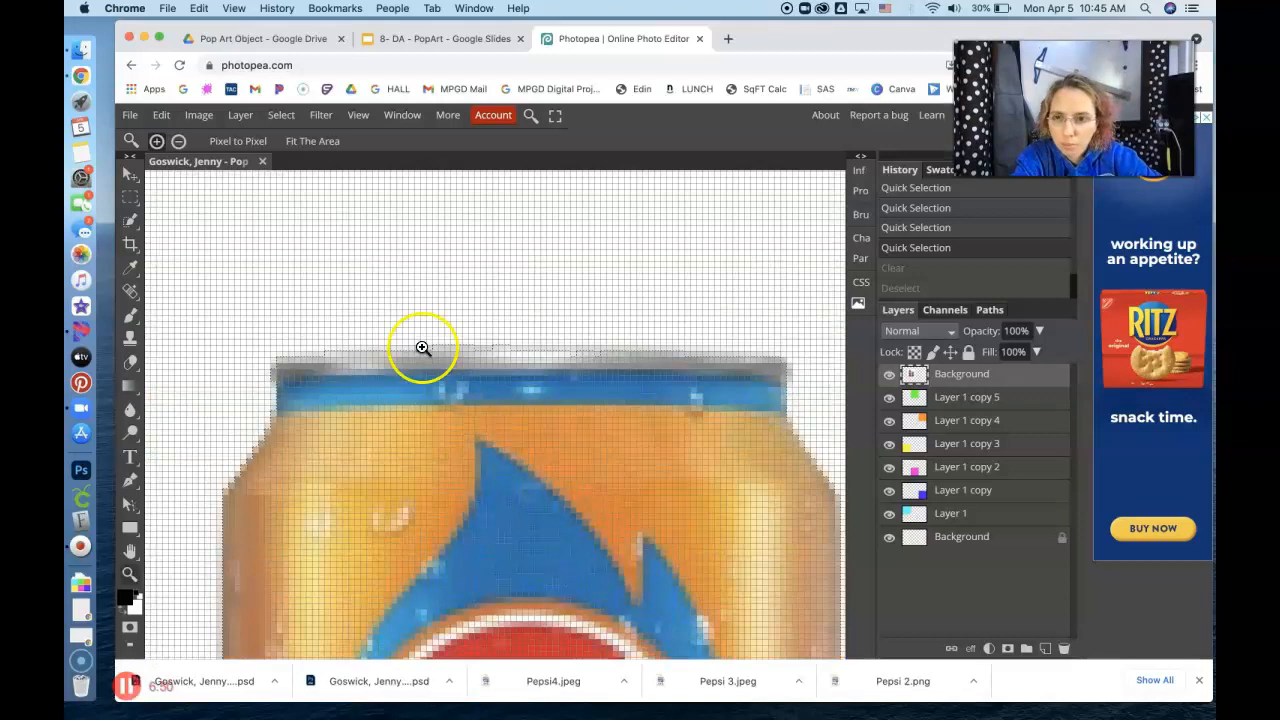
click(130, 219)
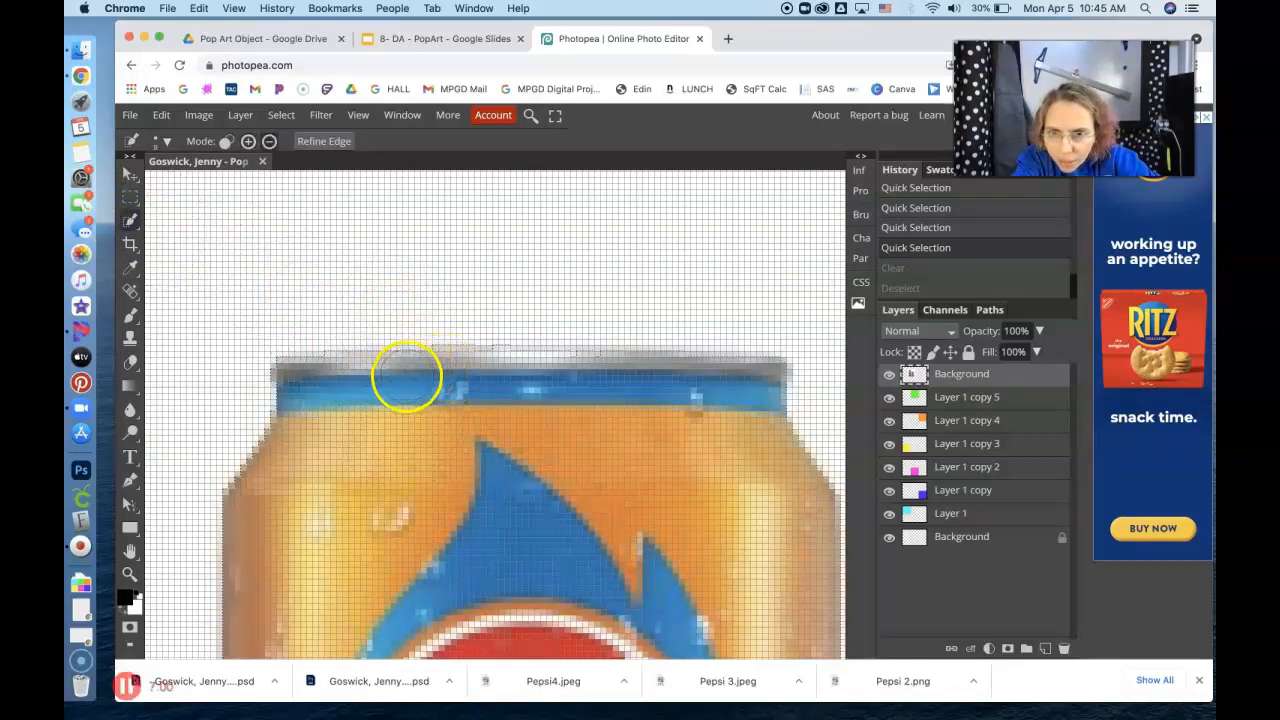
click(412, 377)
click(406, 376)
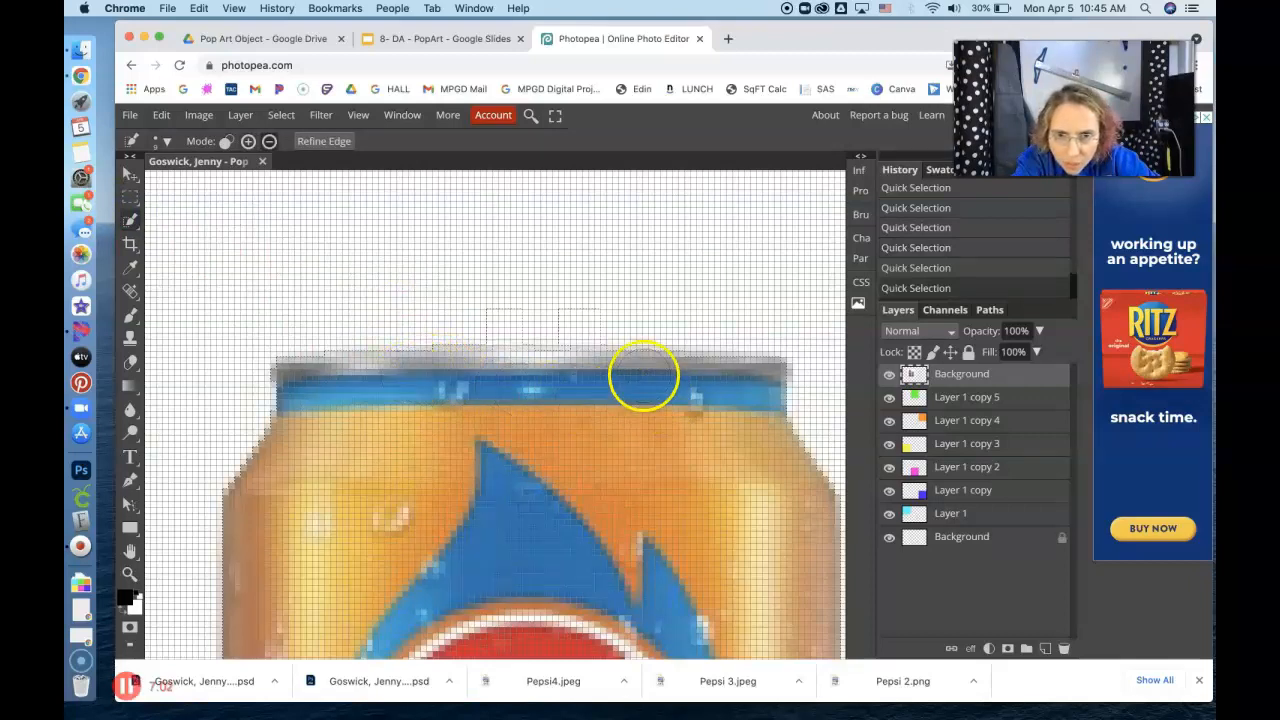
click(641, 378)
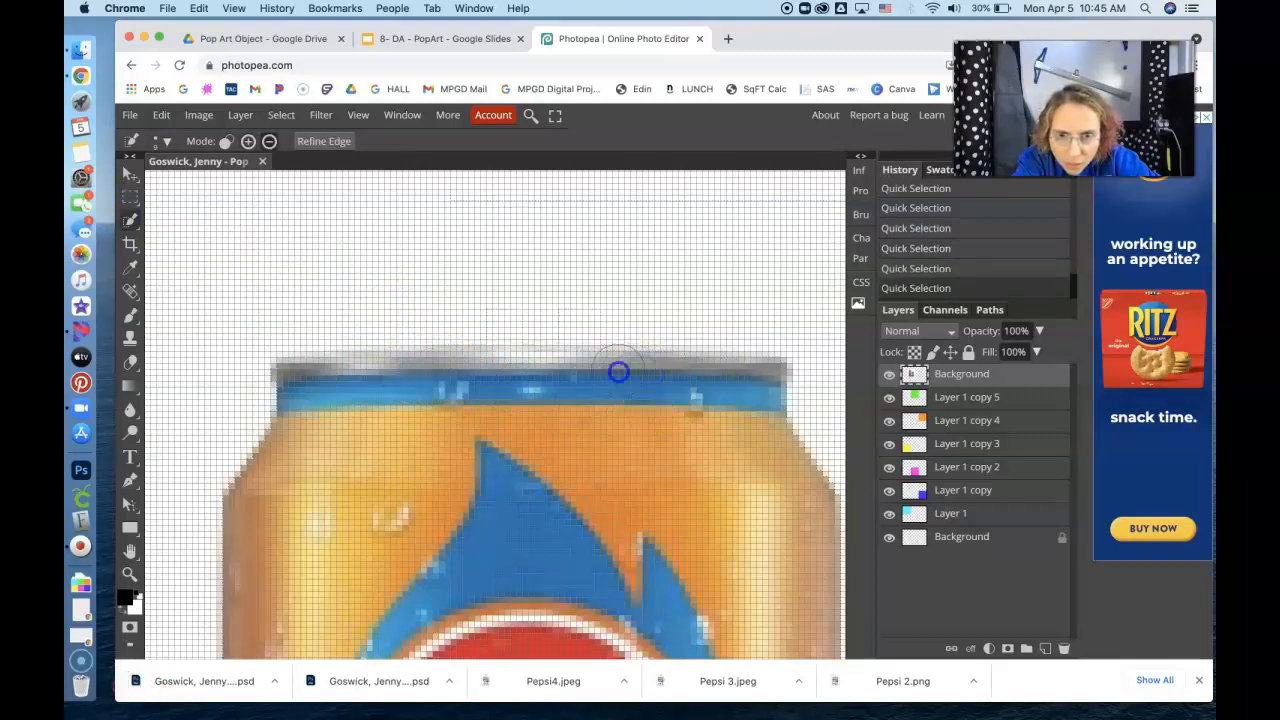
Step: Add the white area above and beside the can's top rim back to the quick selection
mouse_move(738, 292)
mouse_down()
mouse_move(419, 267)
mouse_move(214, 277)
mouse_up()
drag(202, 363, 199, 371)
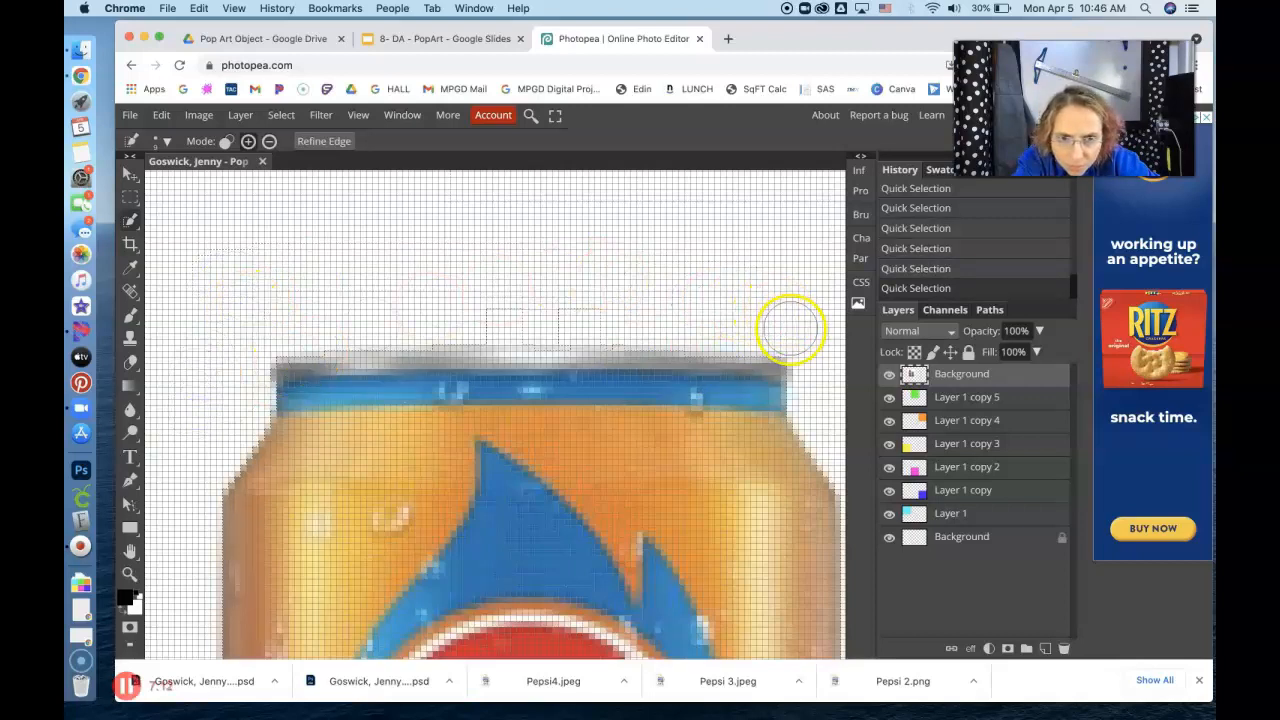
scroll(785, 320, down, 6)
scroll(790, 328, down, 5)
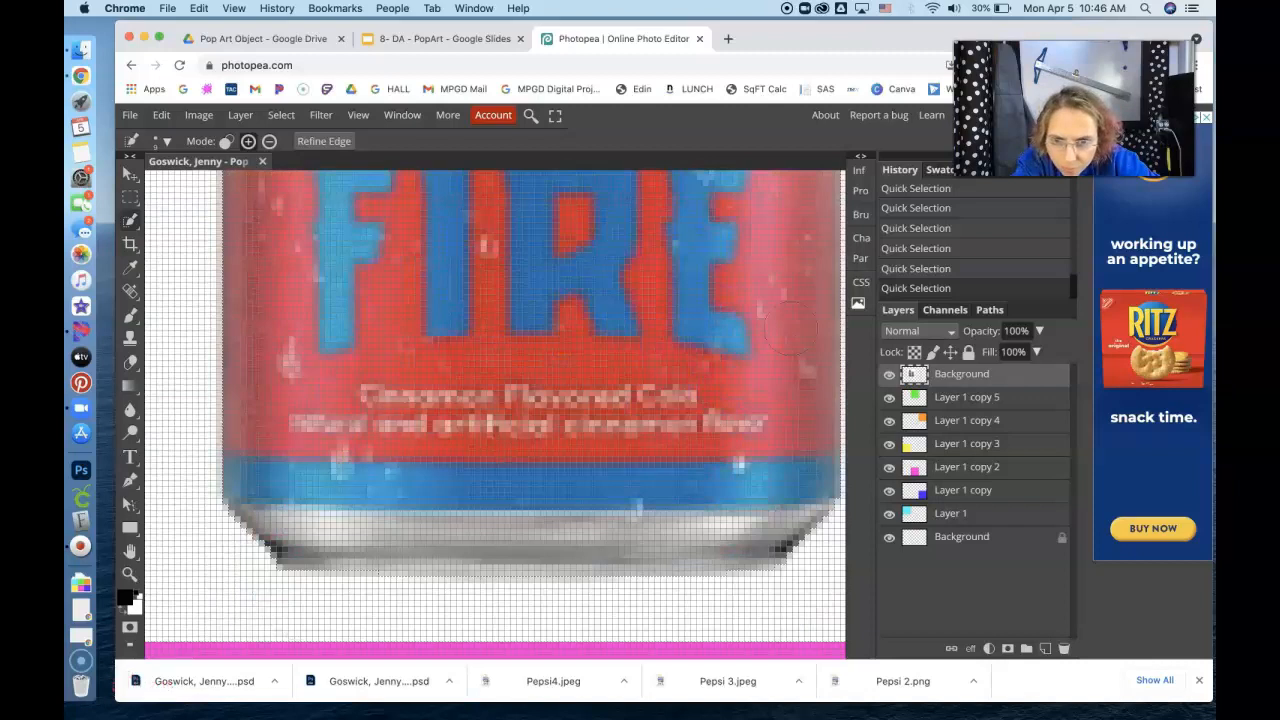
scroll(790, 330, up, 11)
click(688, 317)
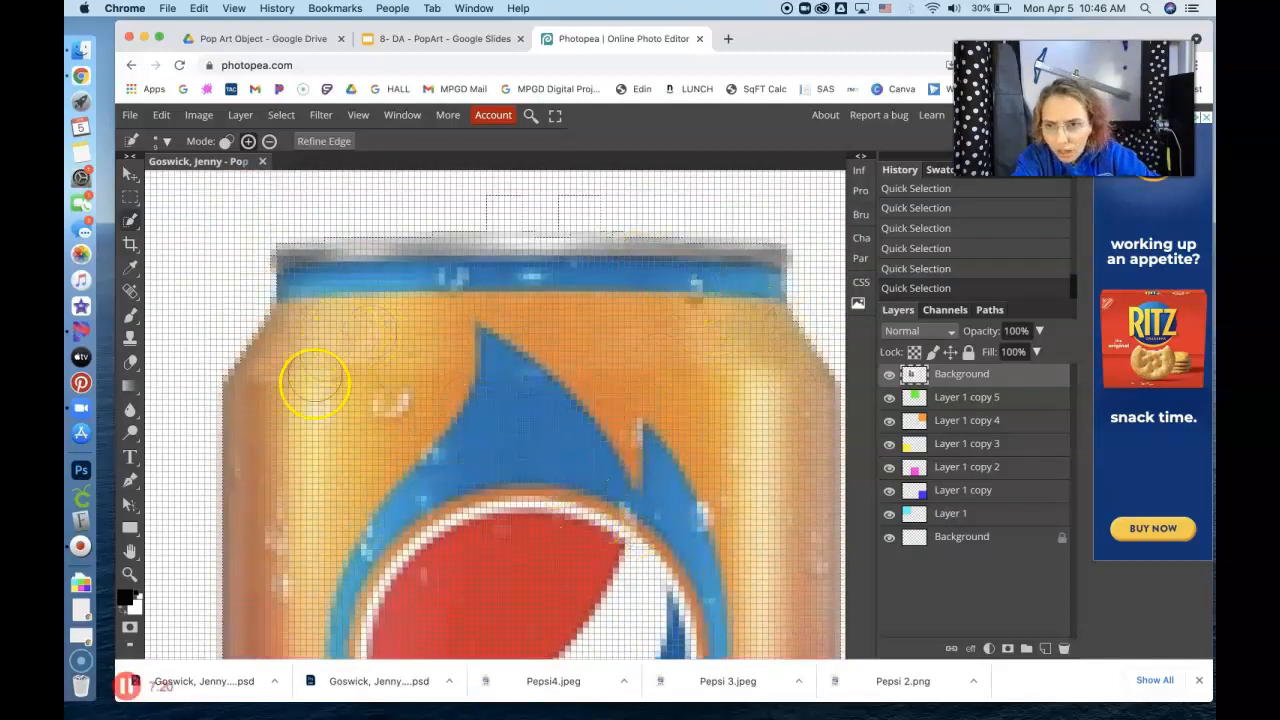
Step: Try moving the selected area with the Move tool and undo the move
click(137, 185)
drag(351, 277, 641, 292)
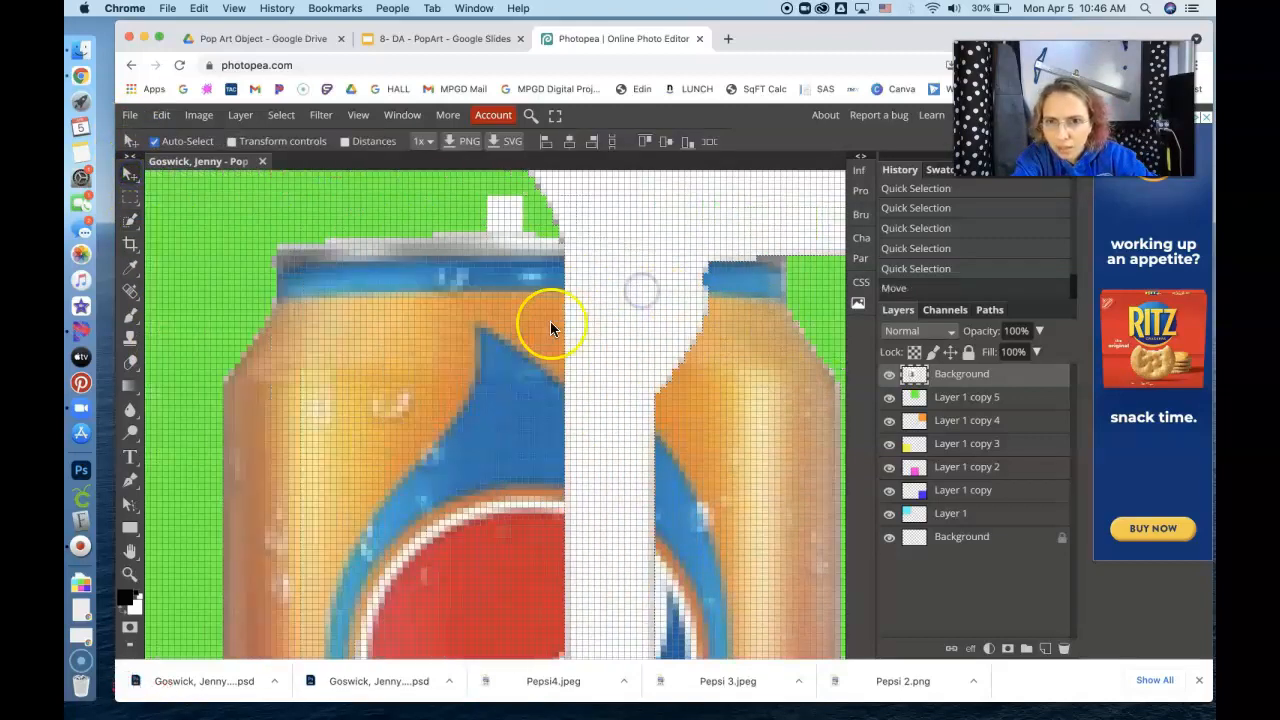
click(161, 115)
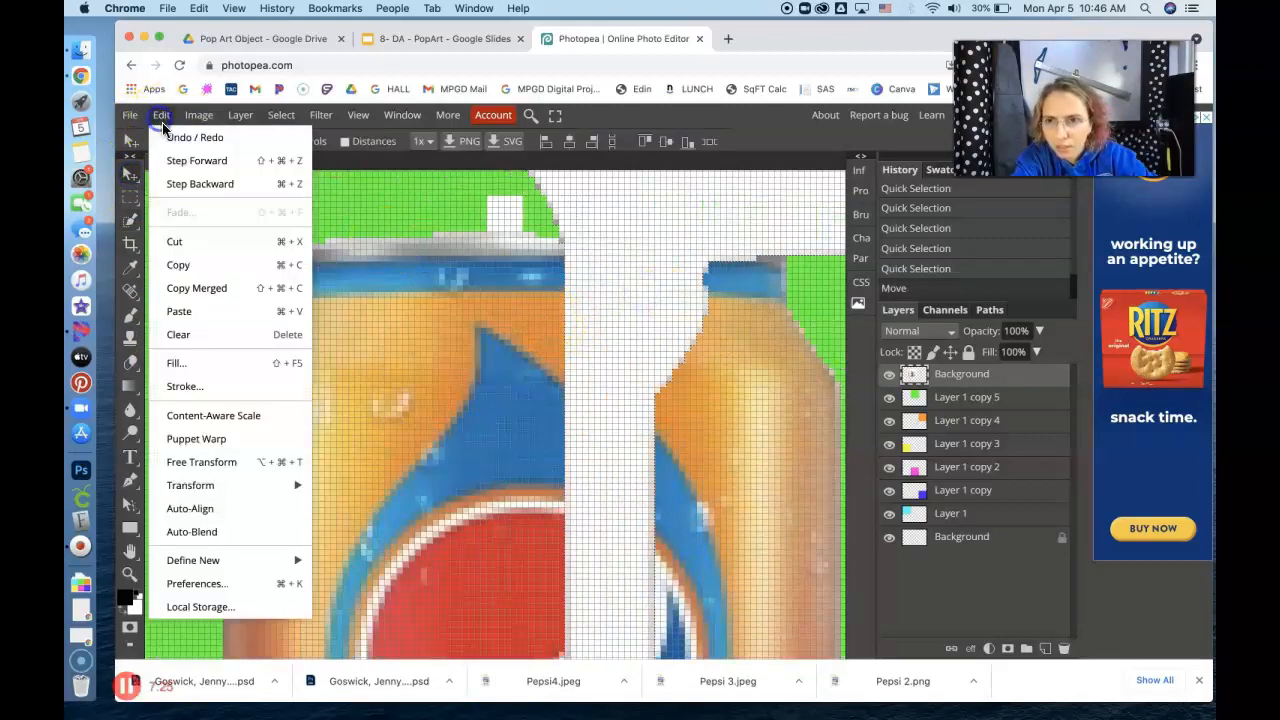
click(195, 183)
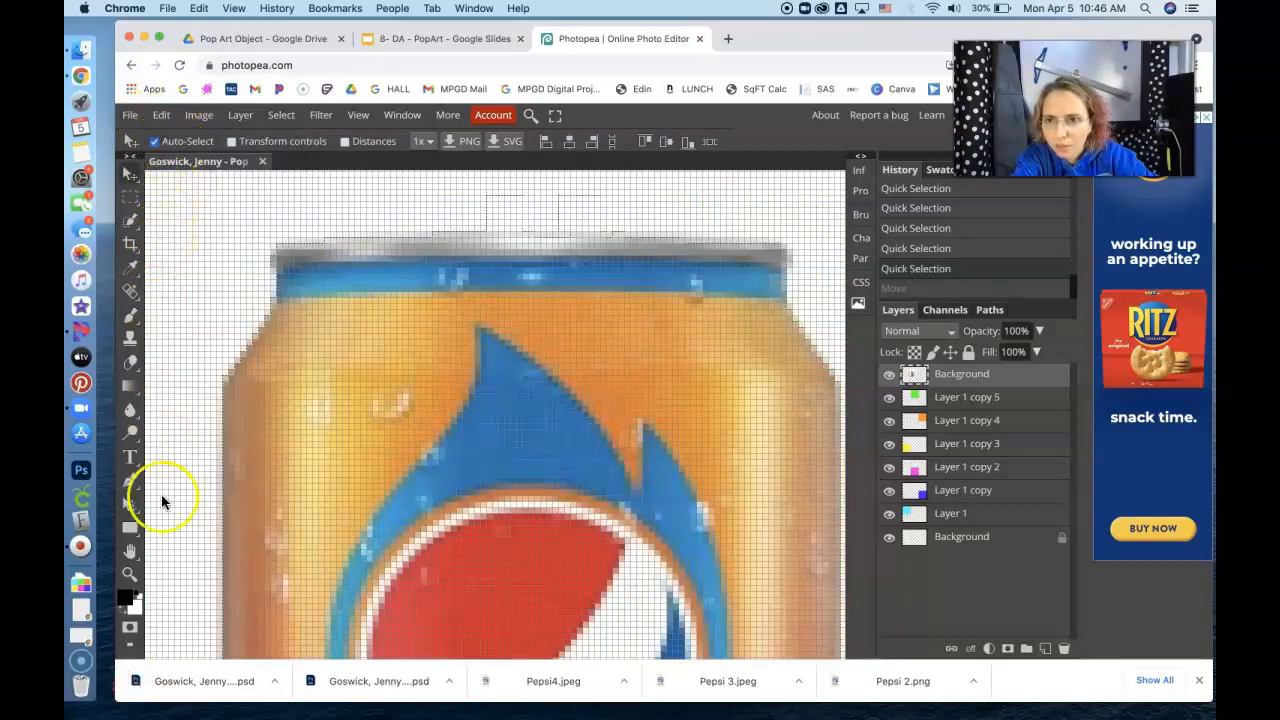
Step: Add the missed white spots just above the can's rim to the quick selection
click(129, 573)
right_click(390, 452)
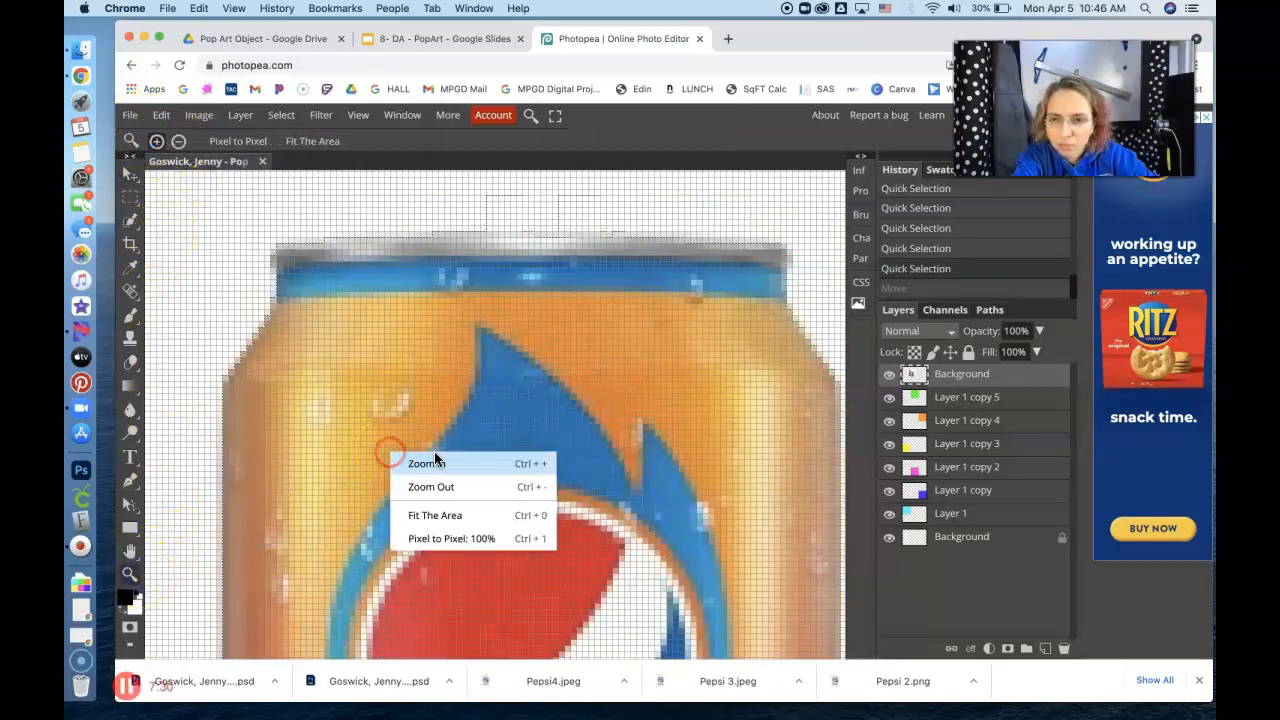
click(459, 516)
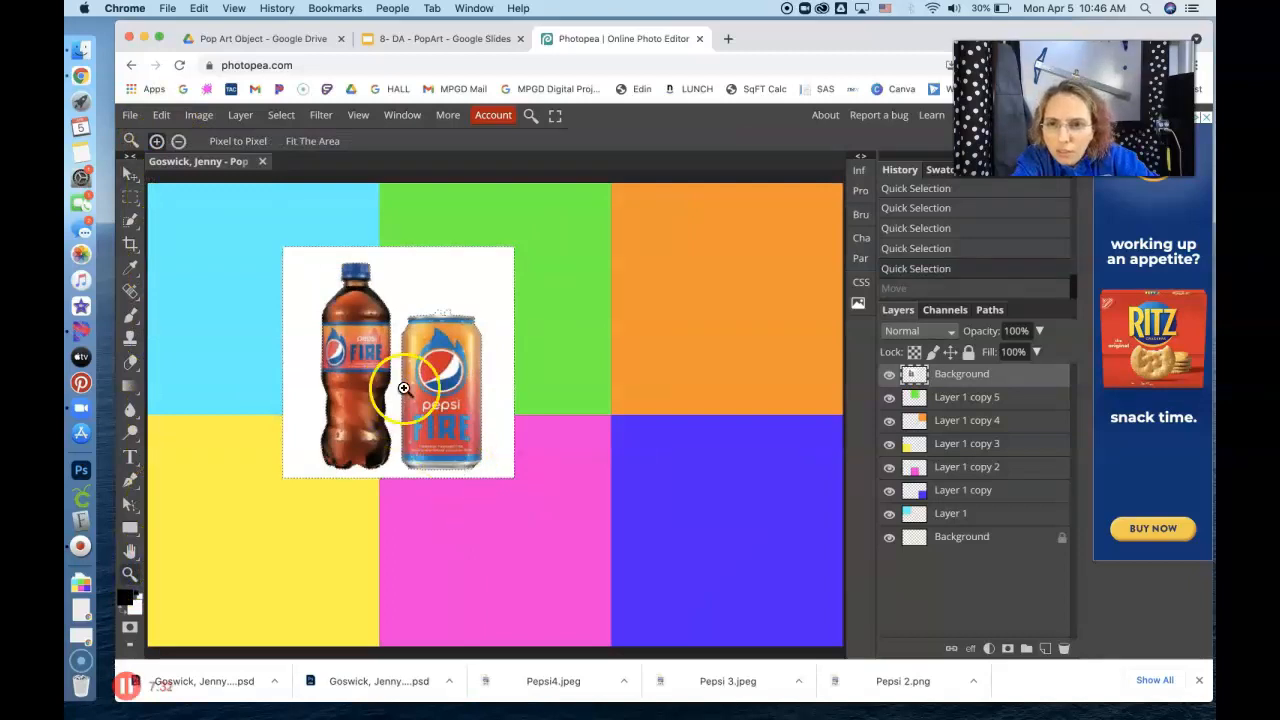
click(397, 349)
click(397, 349)
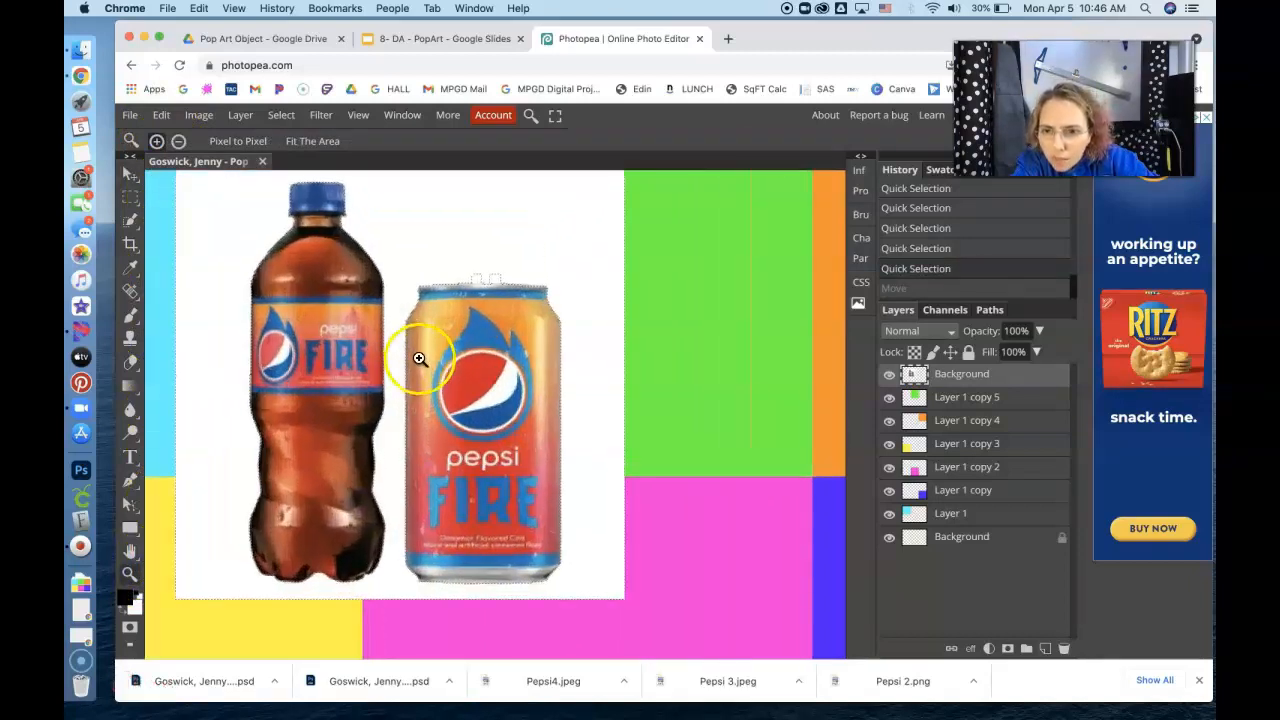
click(130, 220)
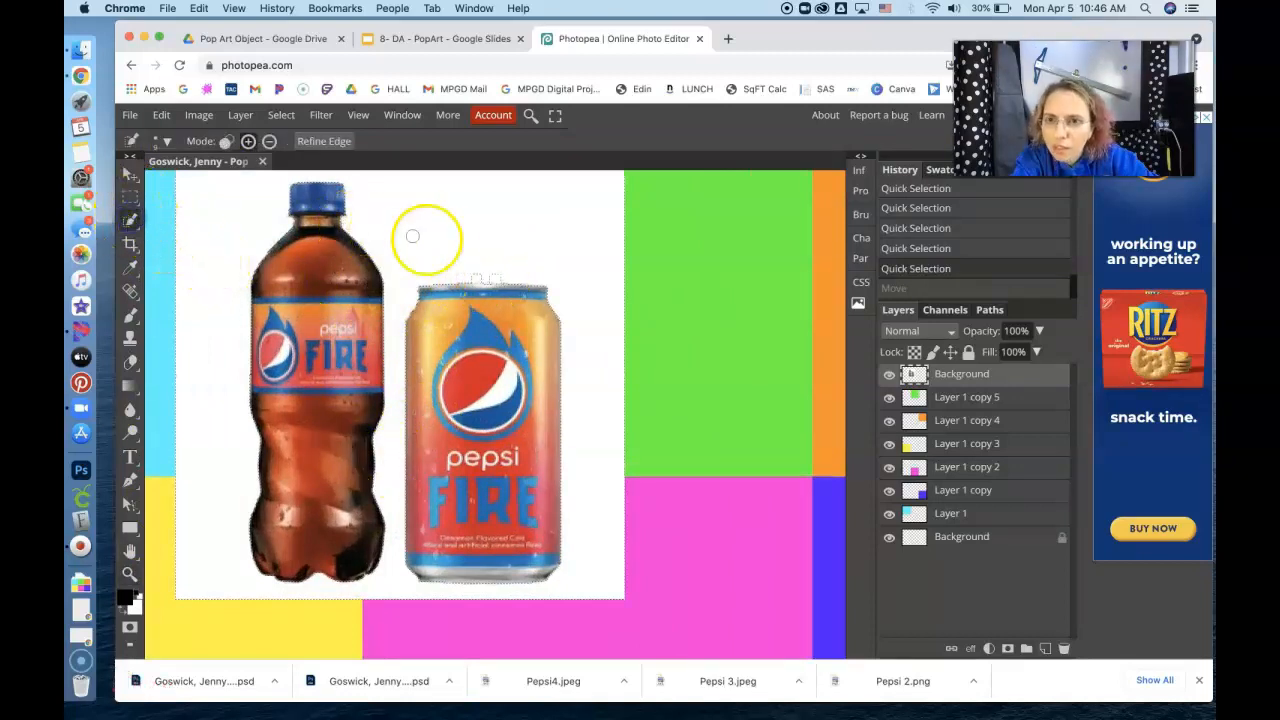
click(477, 273)
click(494, 276)
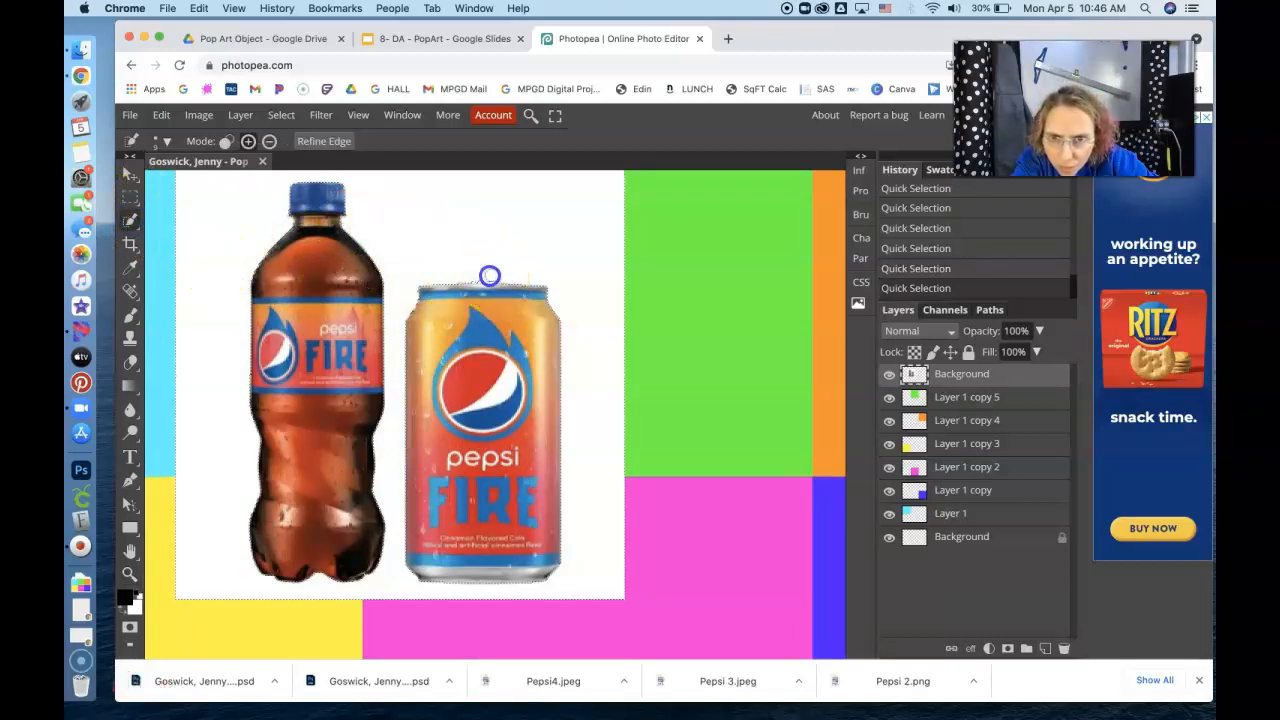
click(456, 273)
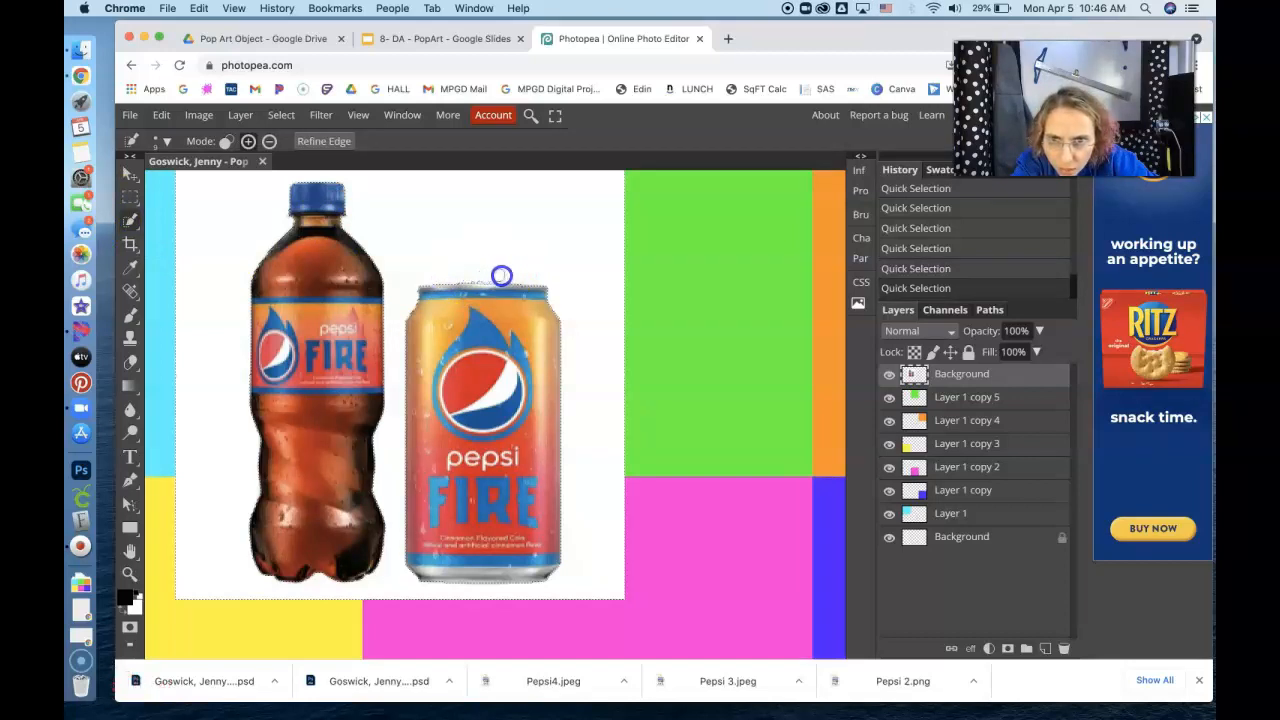
click(576, 274)
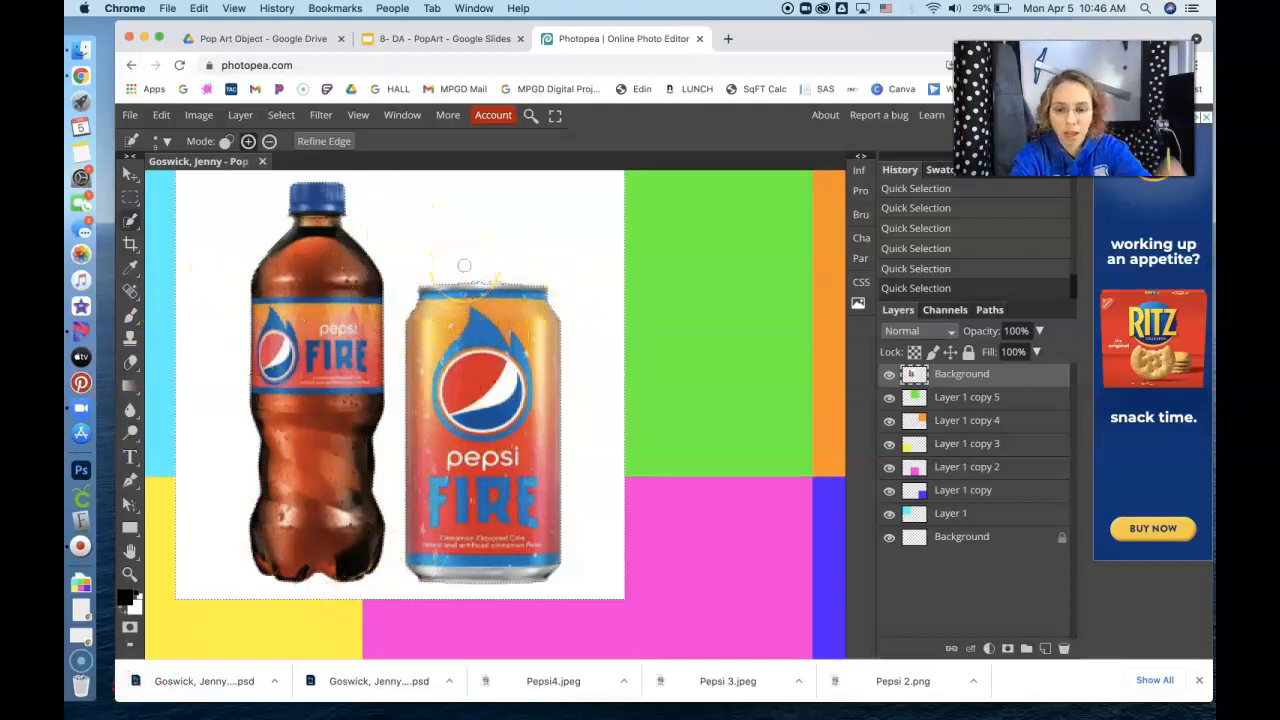
Step: Delete the selected white background around the bottle and can, and deselect everything
key(Delete)
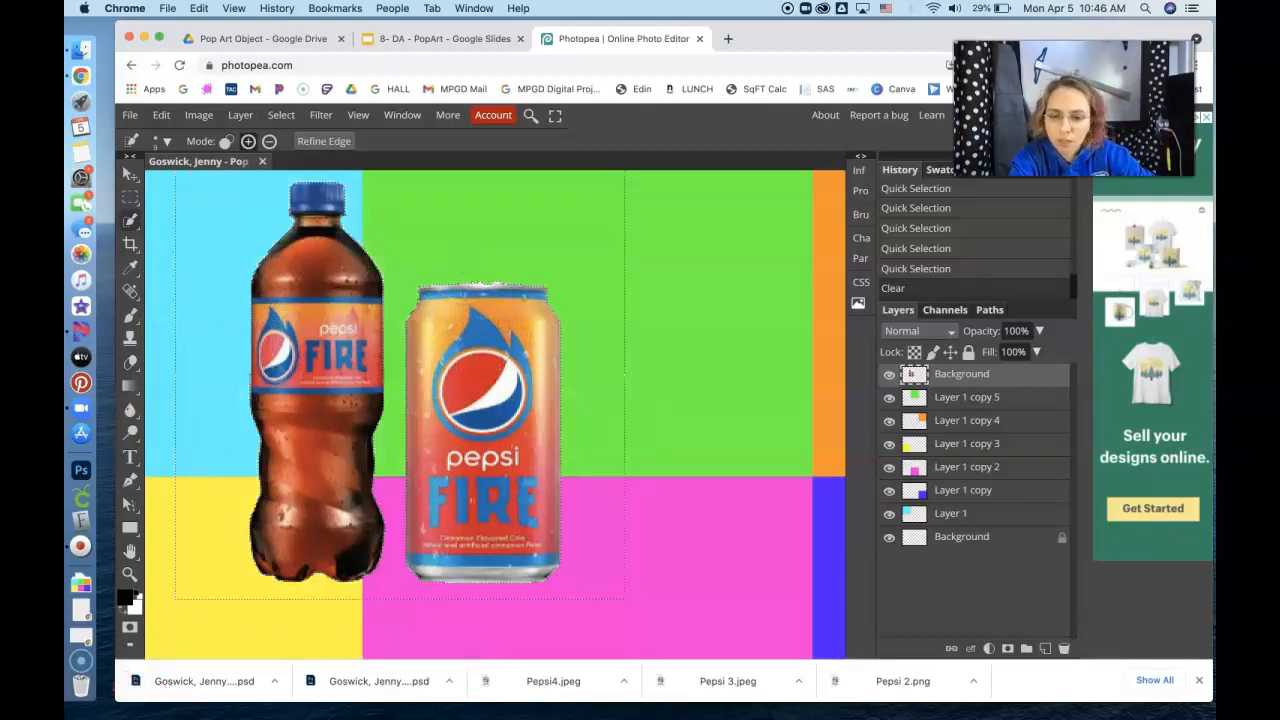
key(ctrl+d)
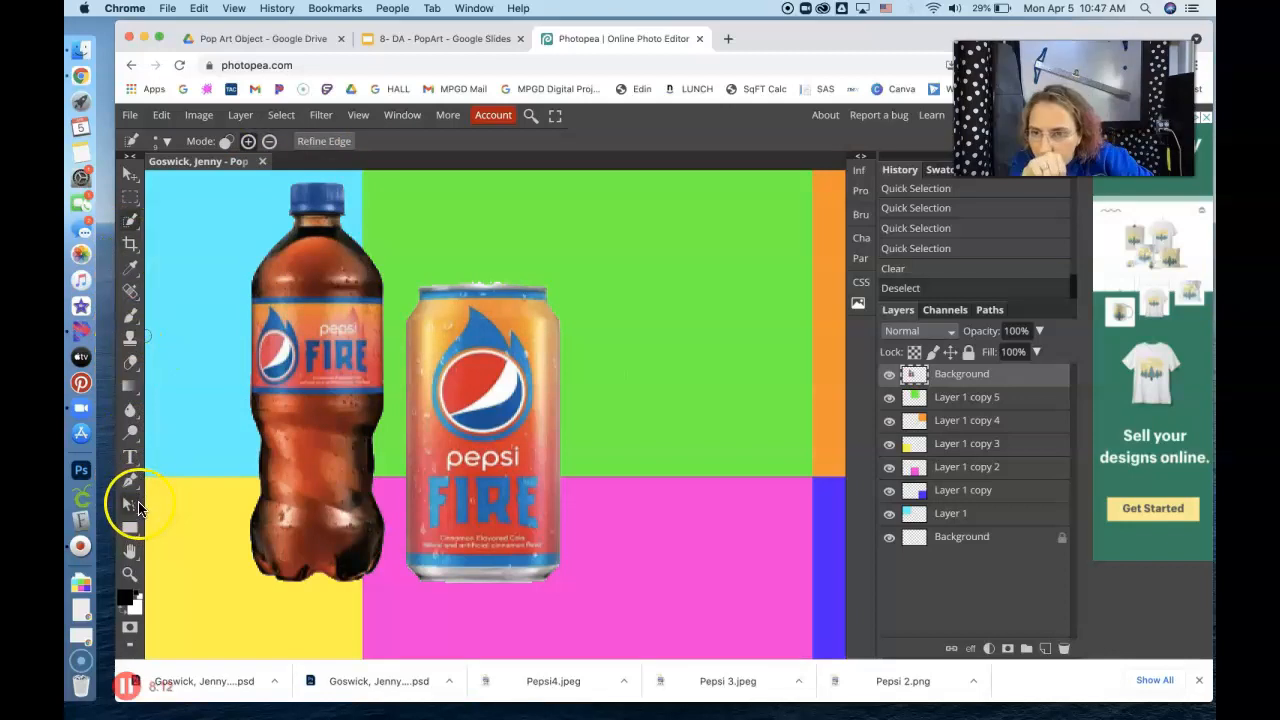
Step: Erase the leftover white specks and rough pixels along the can's top rim with the Eraser Tool
right_click(131, 532)
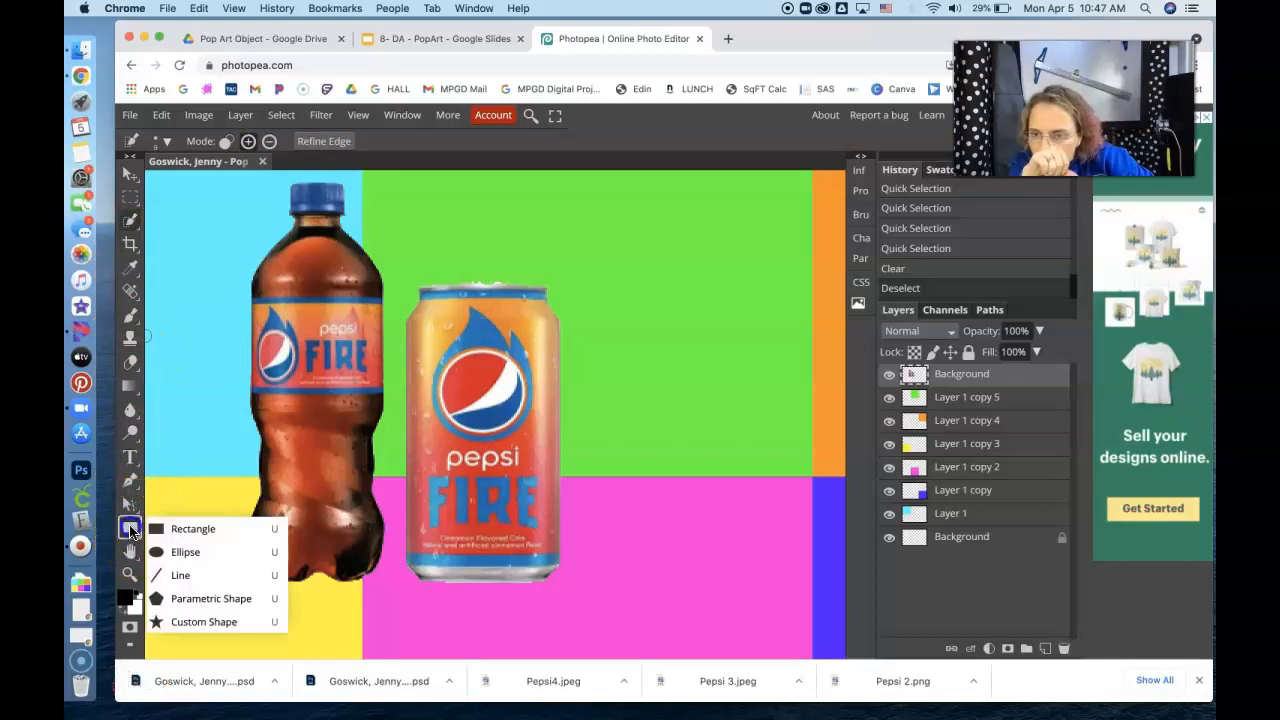
click(131, 530)
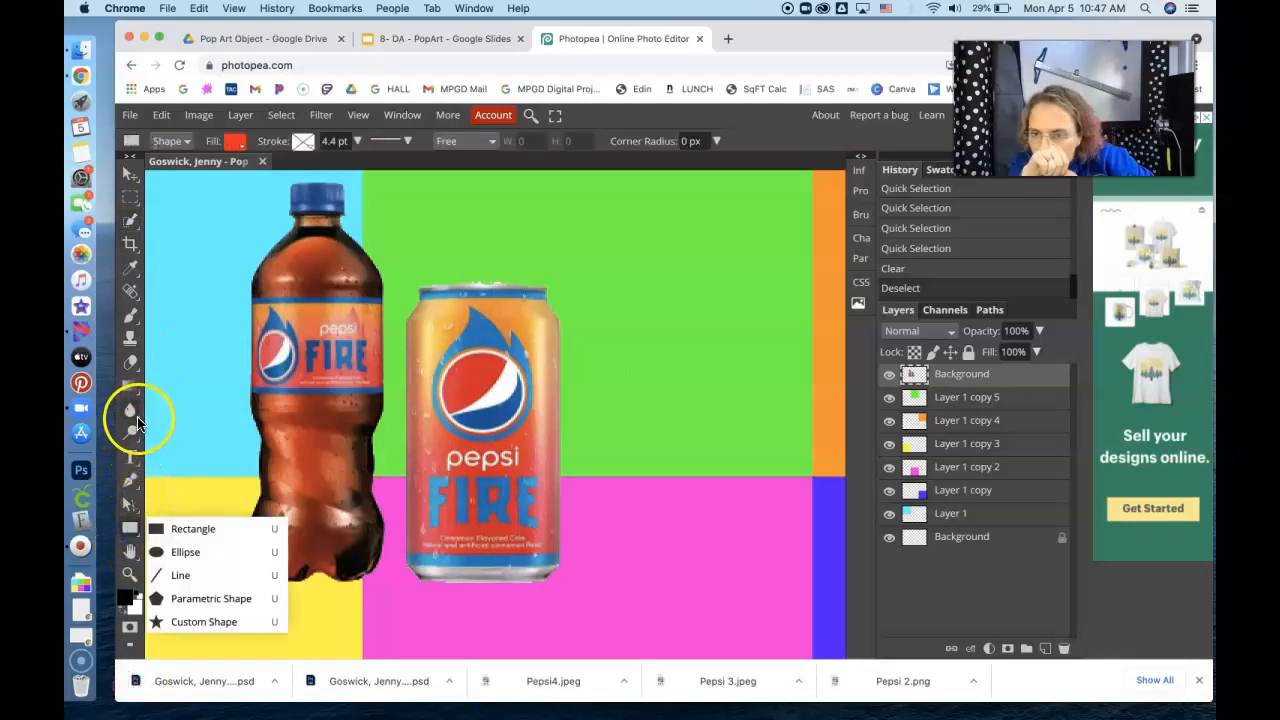
right_click(132, 362)
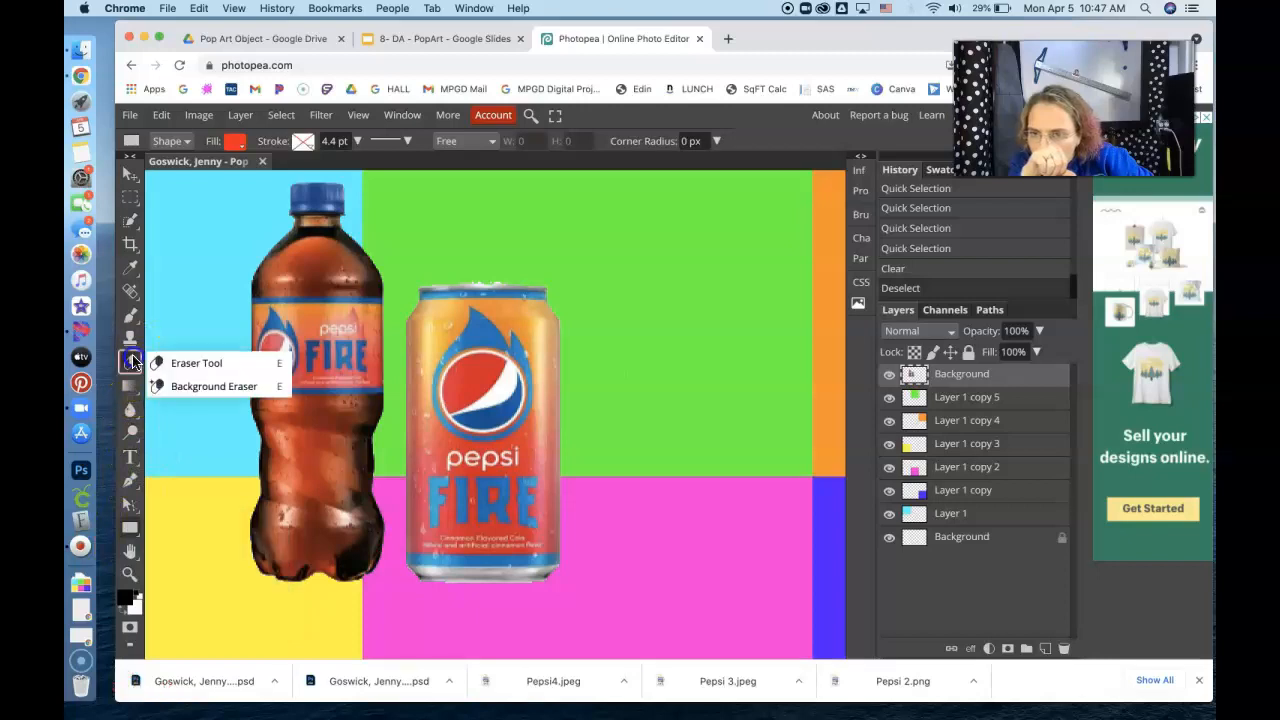
click(204, 363)
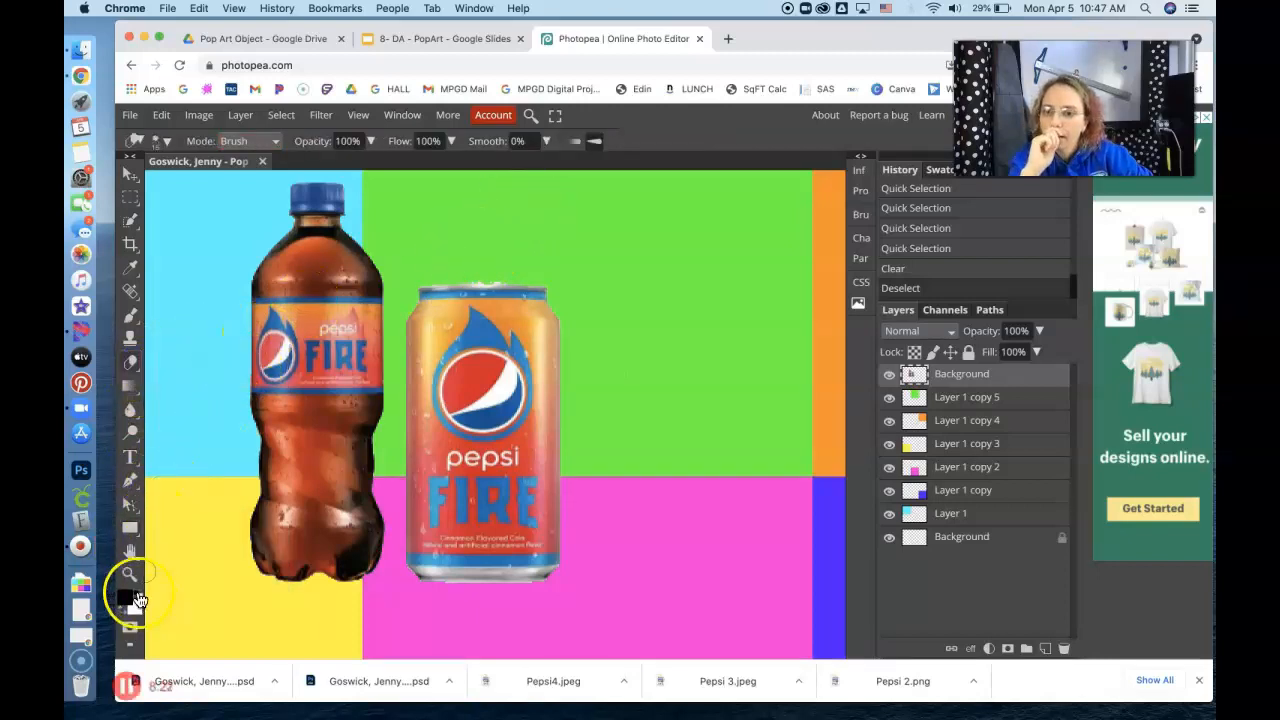
click(129, 573)
click(491, 302)
click(493, 306)
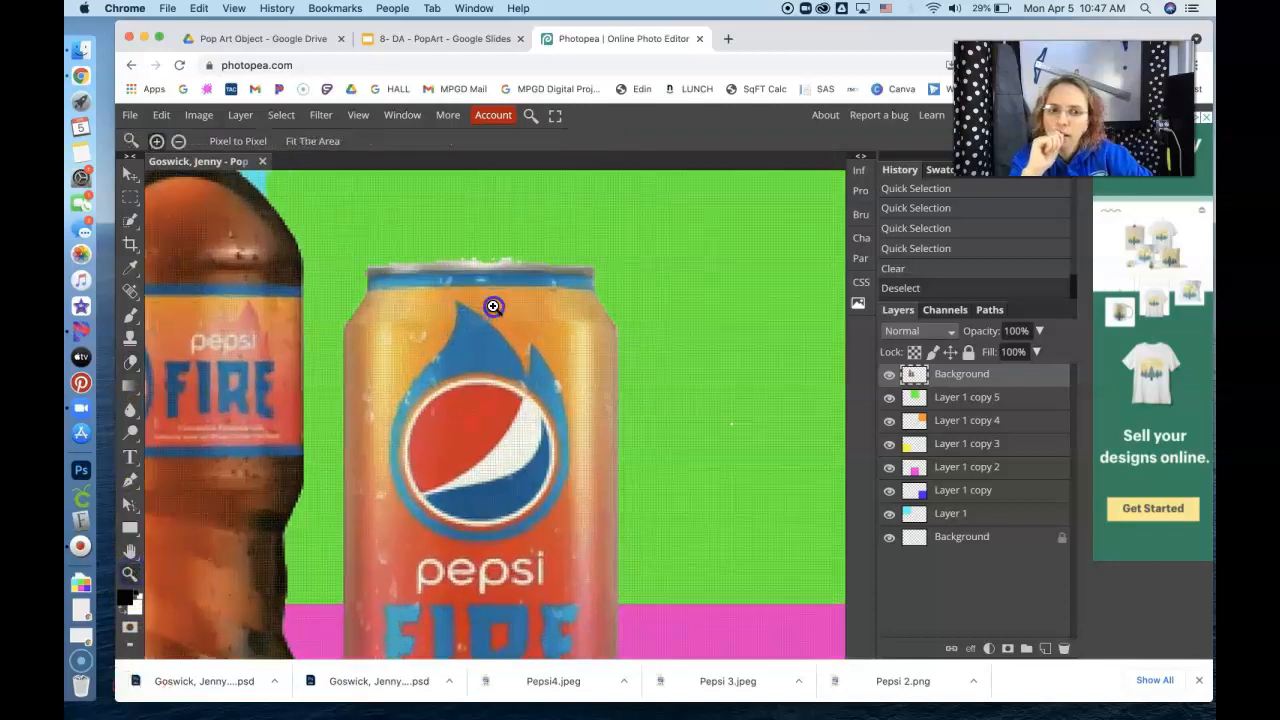
click(493, 306)
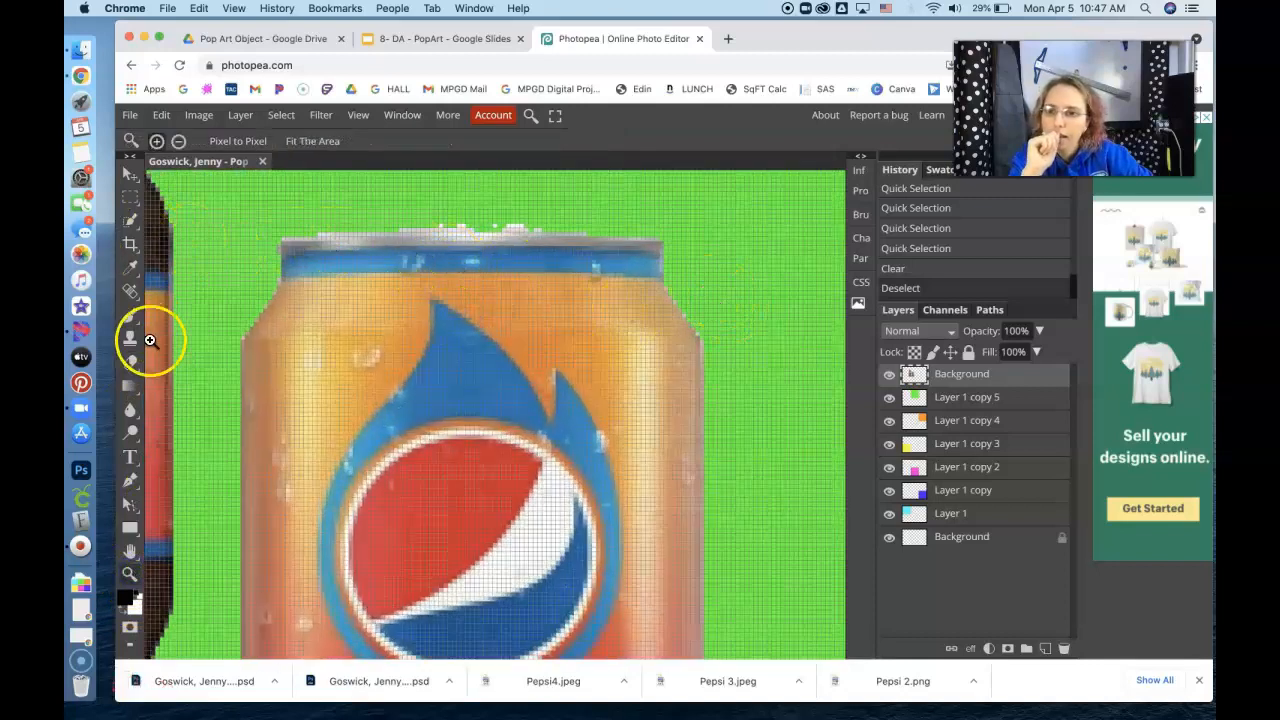
click(130, 363)
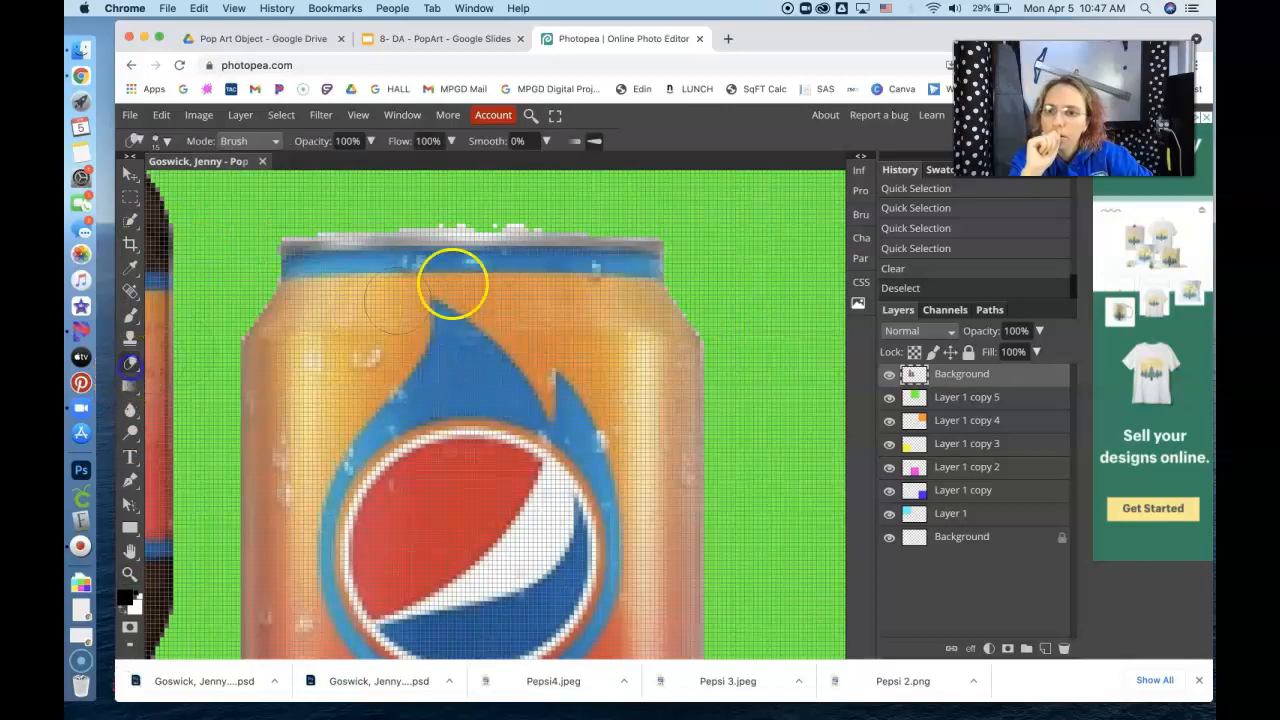
mouse_move(523, 199)
mouse_down()
mouse_move(594, 200)
mouse_move(516, 195)
mouse_up()
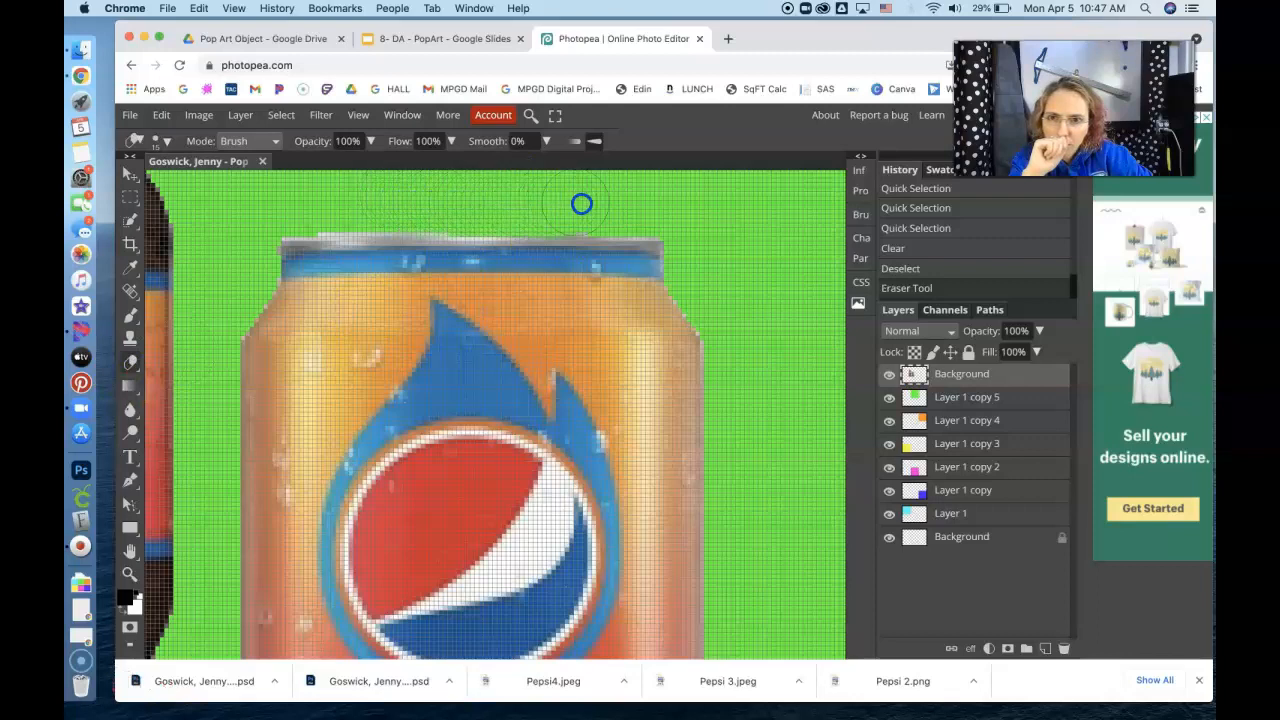
click(660, 206)
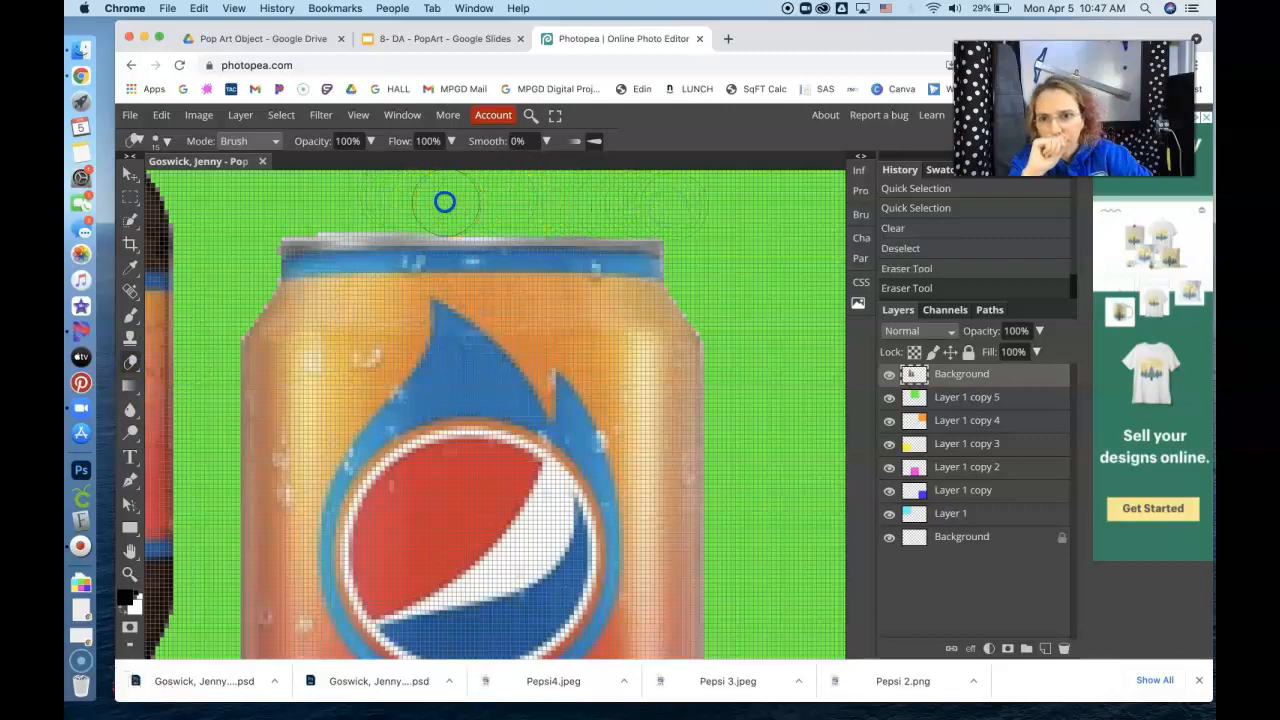
click(326, 203)
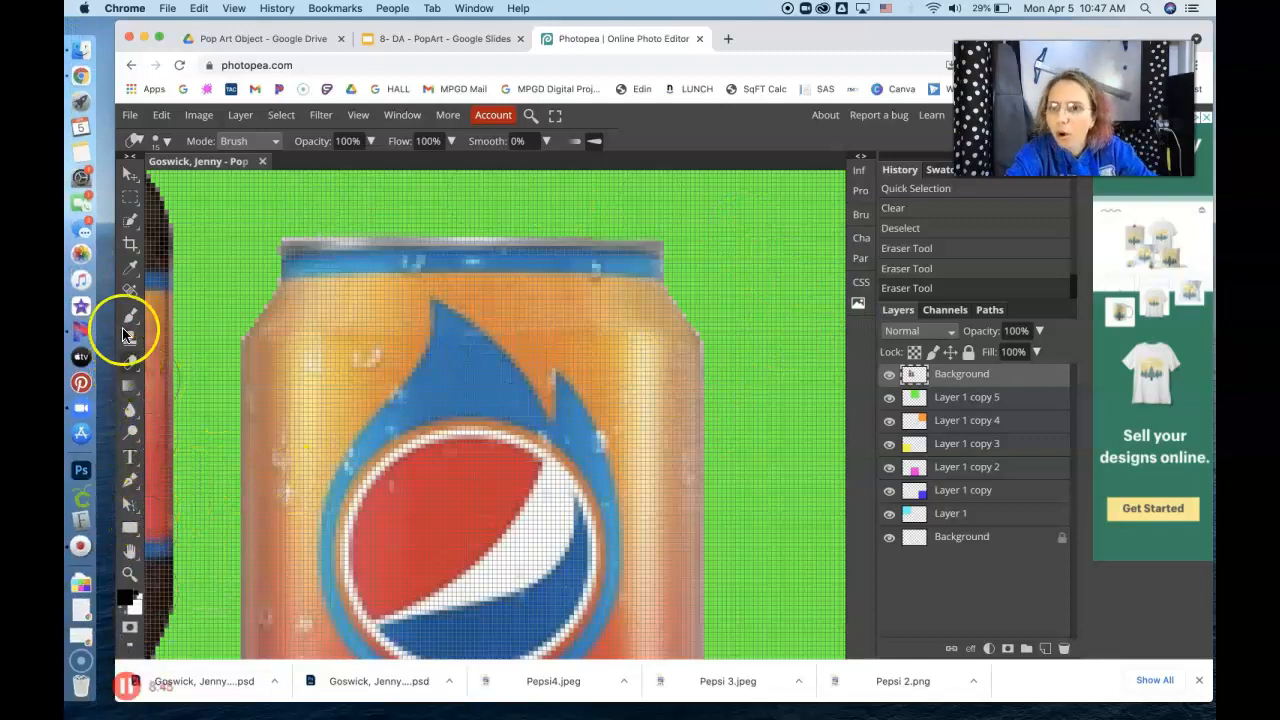
Step: Capture a screenshot of the browser window showing the whole six-square artwork with the cut-out bottle and can and the layer list
click(130, 174)
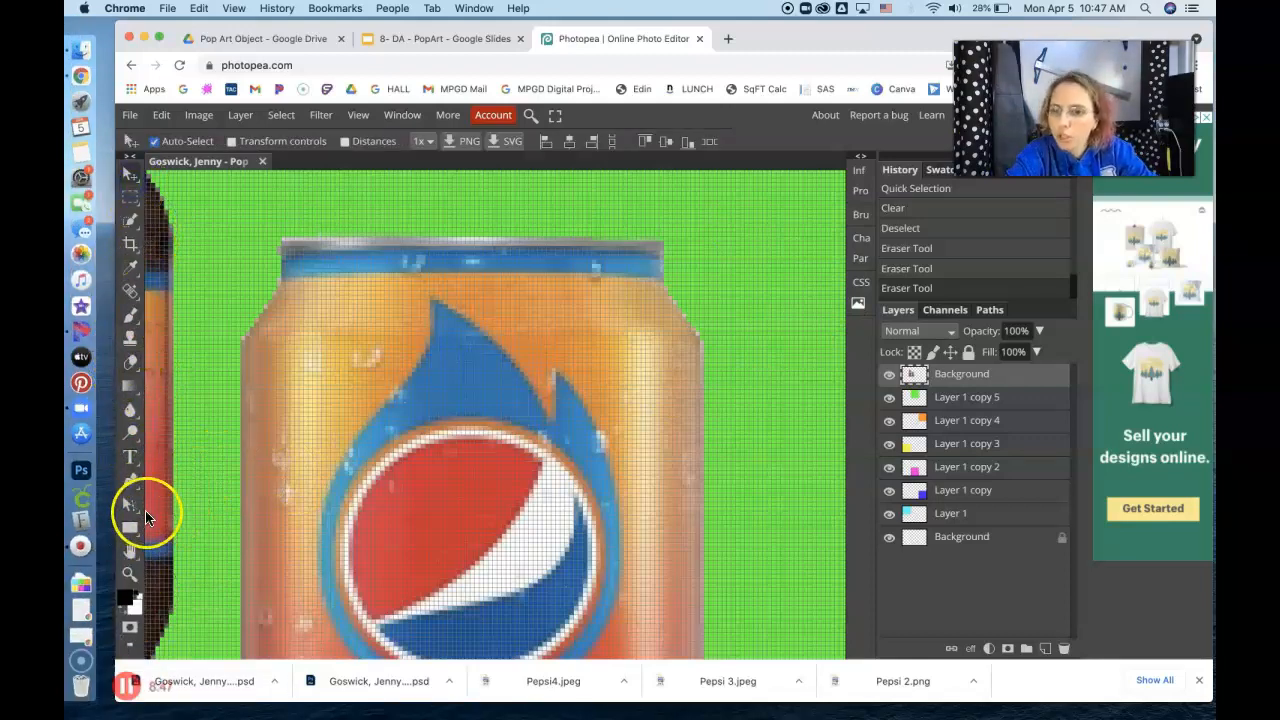
click(129, 573)
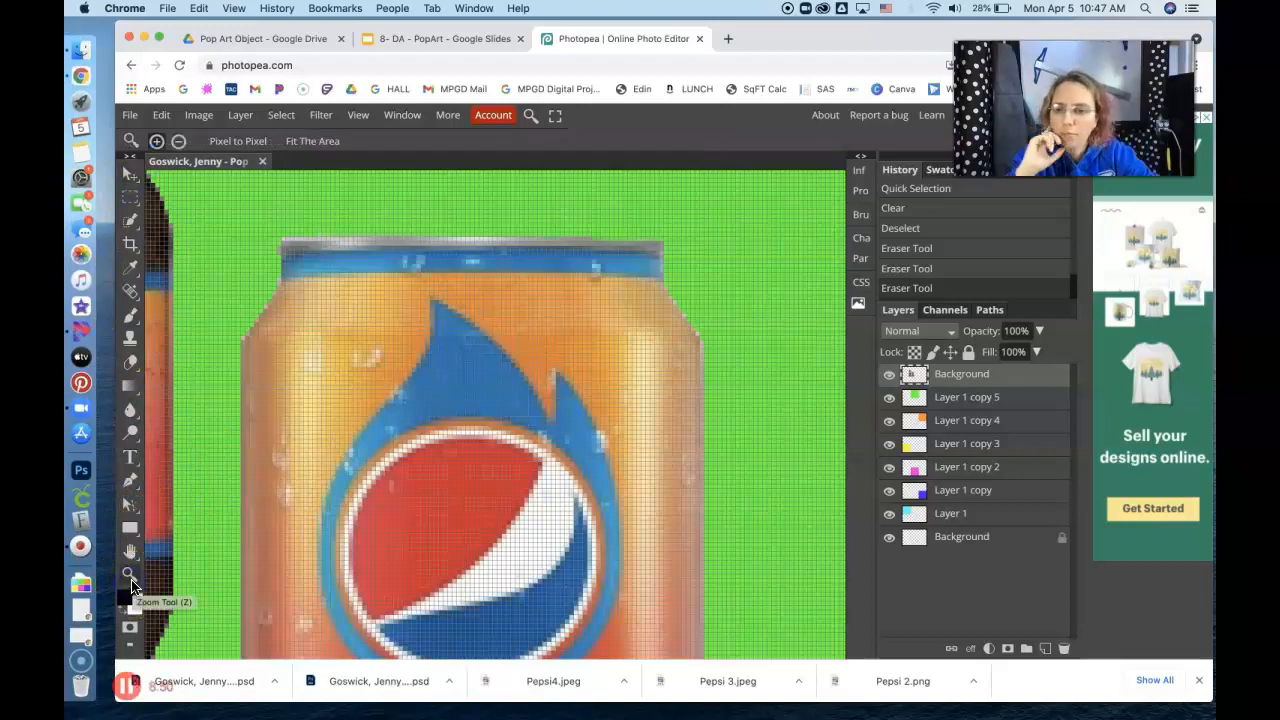
right_click(342, 347)
click(405, 408)
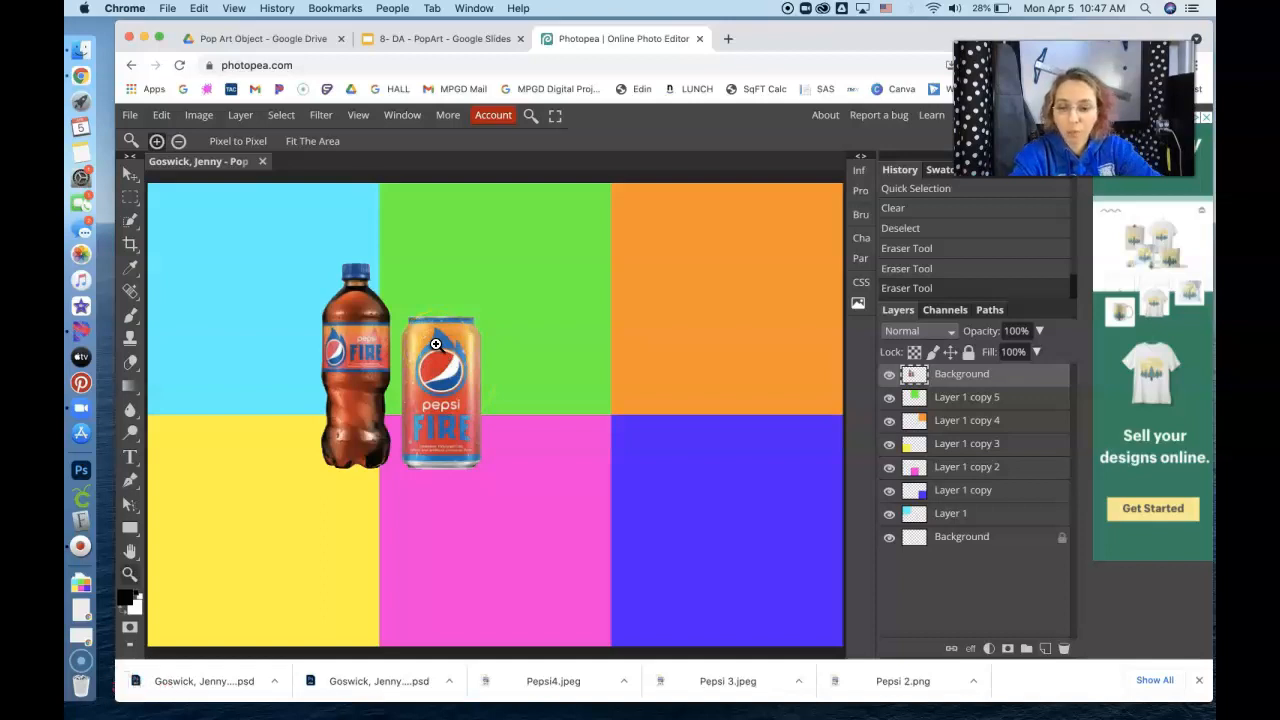
key(super+shift+4)
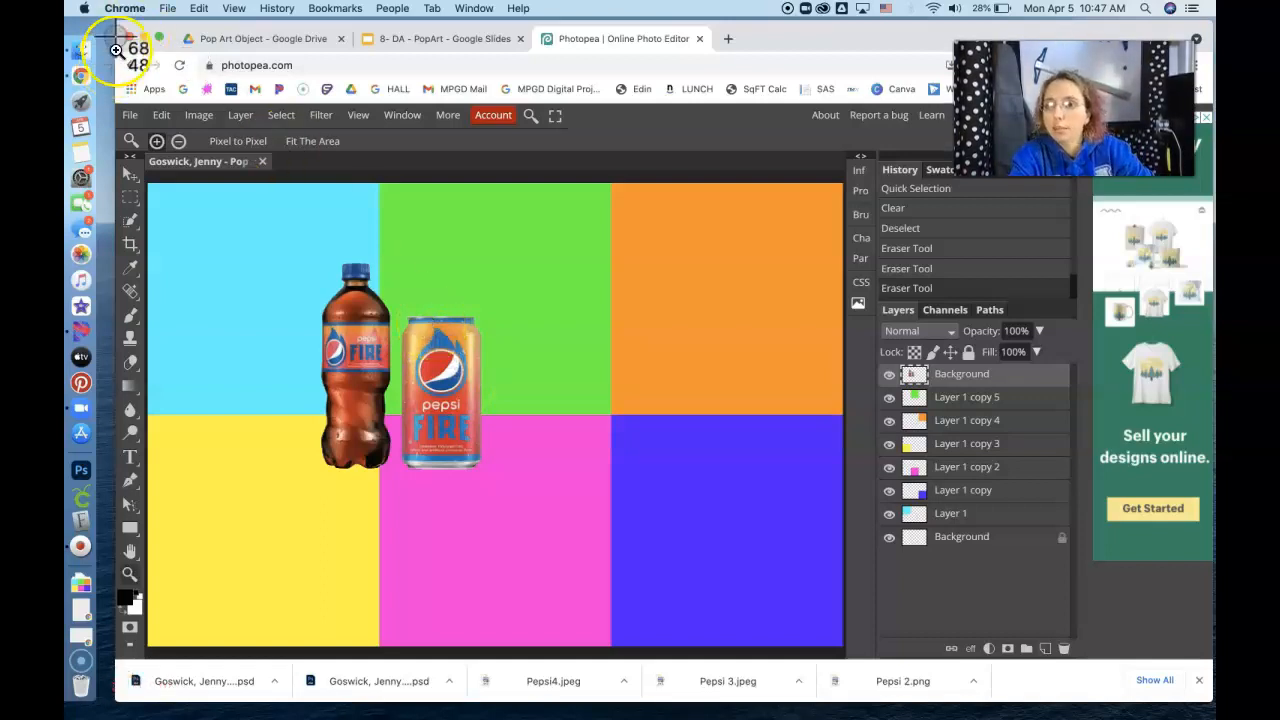
drag(112, 22, 1078, 642)
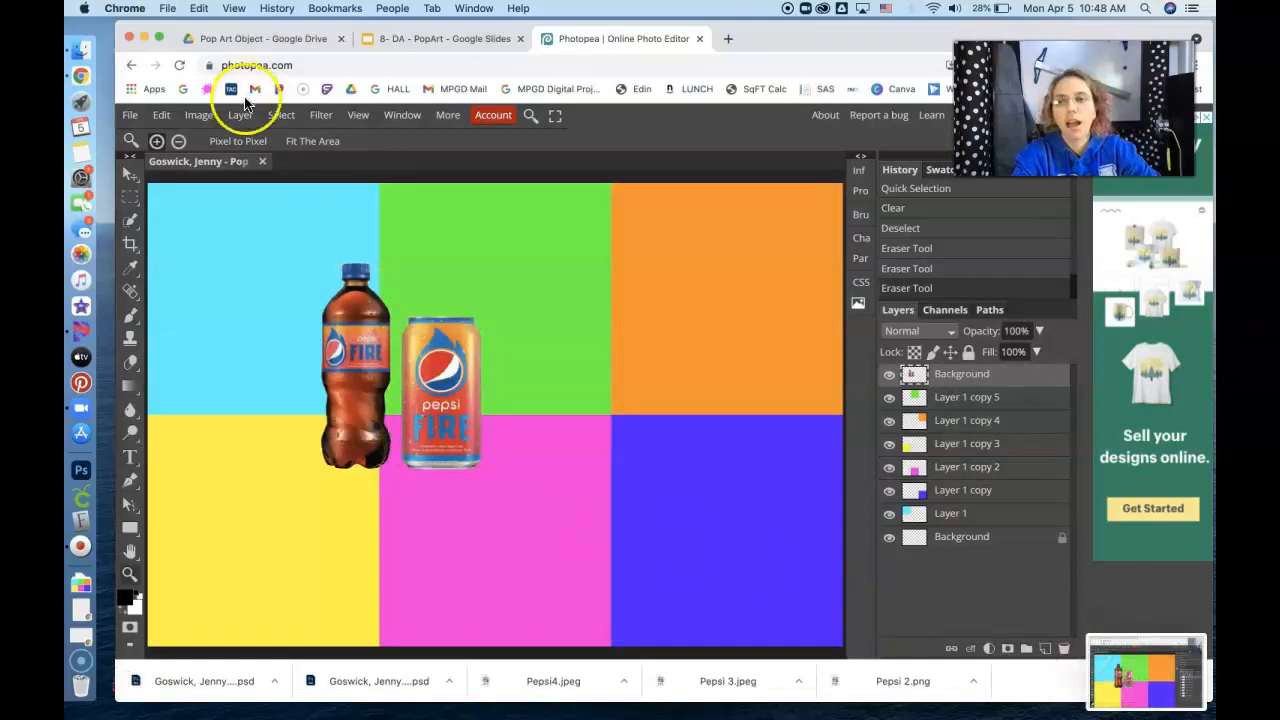
Step: Save the pop art project as a PSD file
click(130, 115)
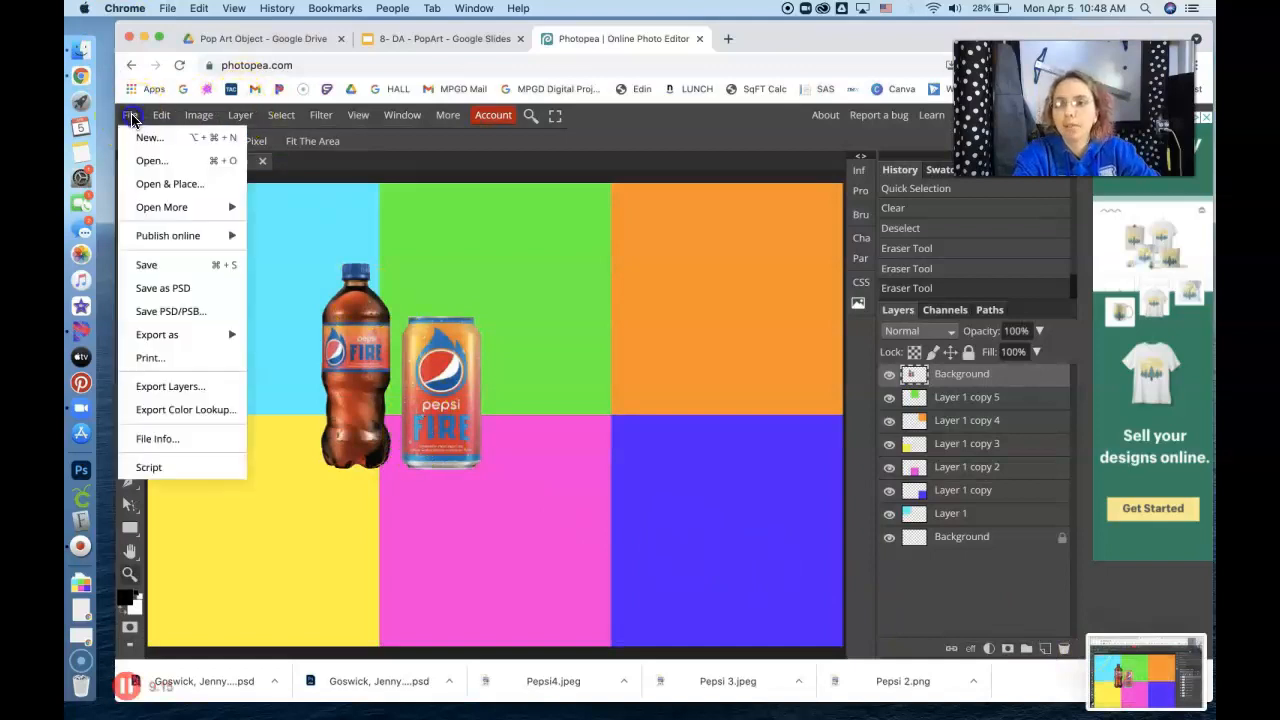
click(180, 287)
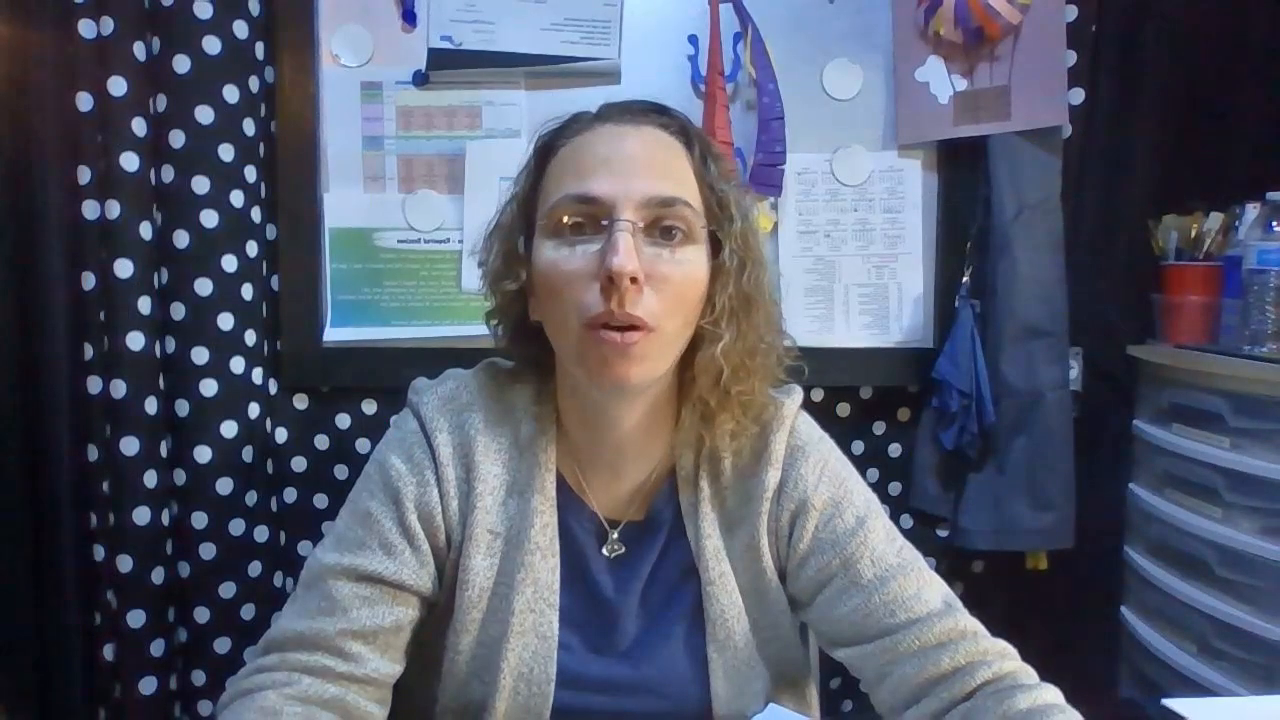